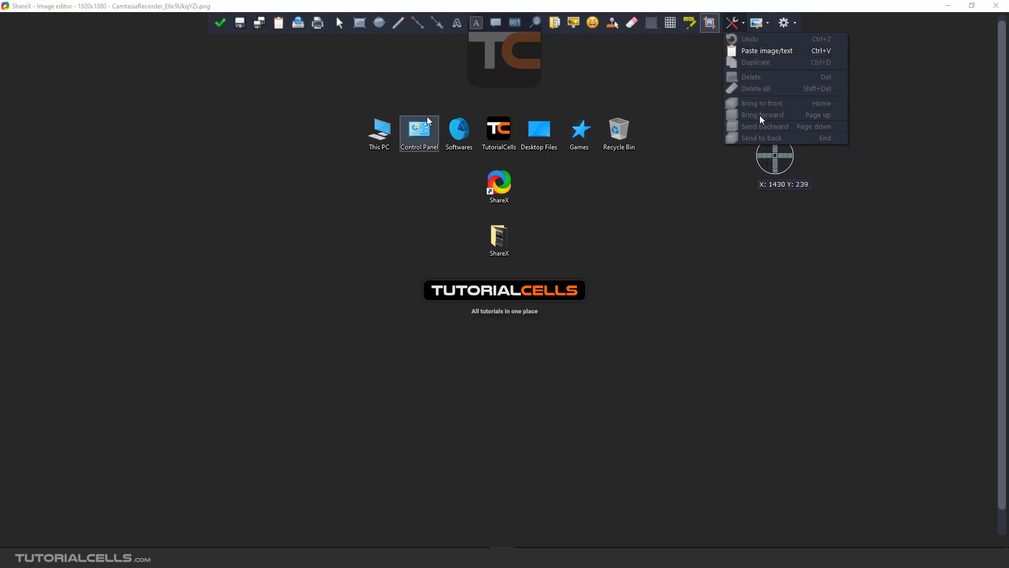
# - Draw a rectangle and place it at the upper left, trimming its top and right edges
pyautogui.click(663, 173)
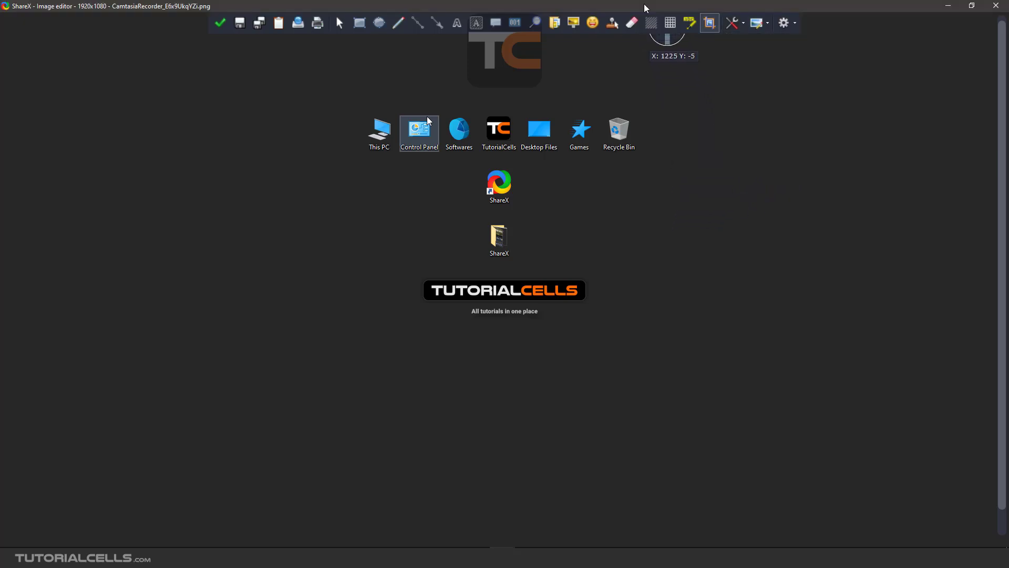
pyautogui.click(358, 24)
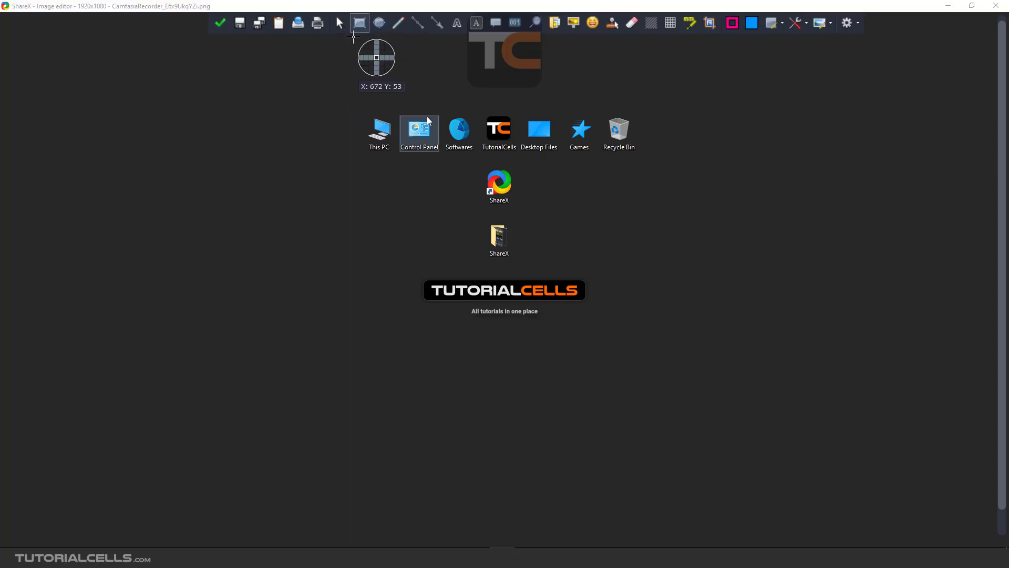
pyautogui.moveTo(342, 93); pyautogui.dragTo(581, 192)
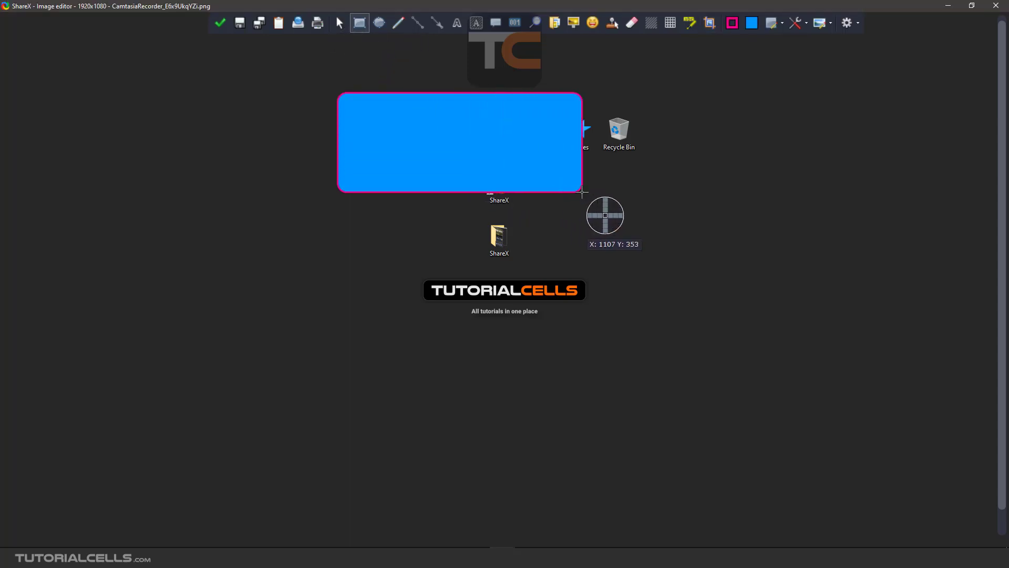
pyautogui.moveTo(497, 131)
pyautogui.mouseDown()
pyautogui.moveTo(317, 175)
pyautogui.moveTo(289, 149)
pyautogui.moveTo(275, 150)
pyautogui.mouseUp()
pyautogui.moveTo(241, 111)
pyautogui.mouseDown()
pyautogui.moveTo(240, 131)
pyautogui.moveTo(241, 112)
pyautogui.mouseUp()
pyautogui.moveTo(359, 161); pyautogui.dragTo(345, 161)
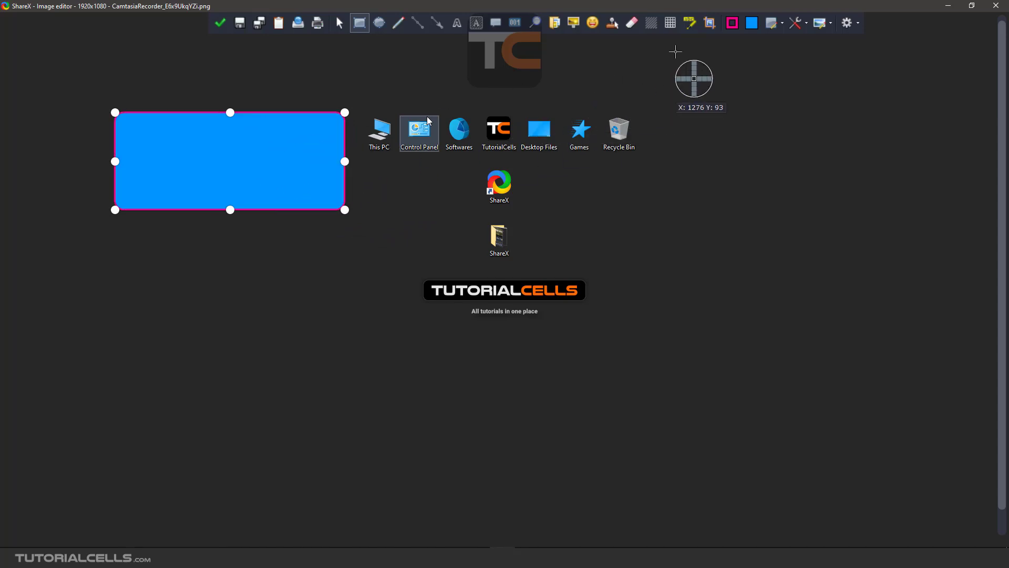
# - Change the rectangle's fill colour to purple
pyautogui.click(751, 29)
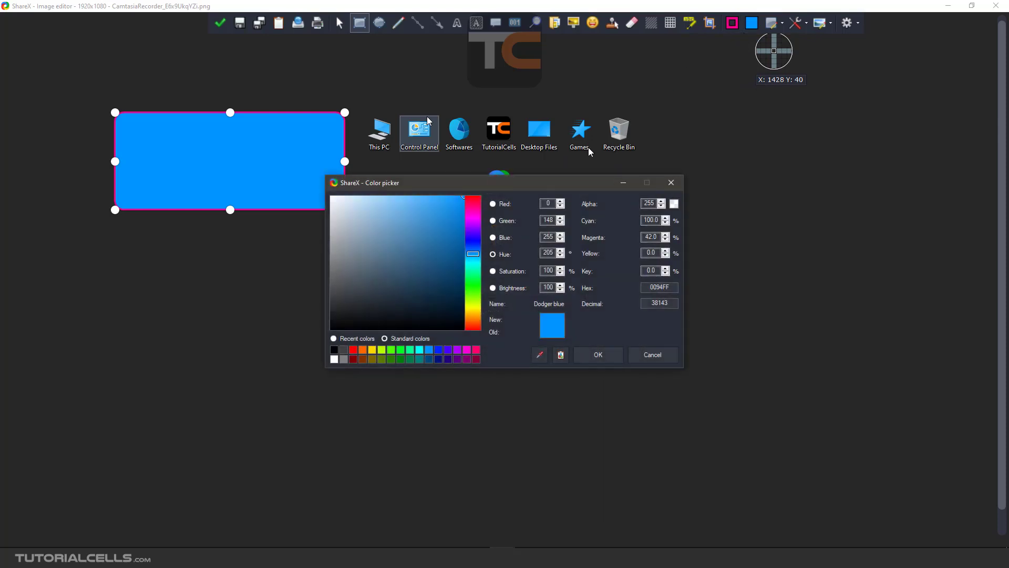
pyautogui.moveTo(572, 186); pyautogui.dragTo(650, 163)
pyautogui.click(547, 210)
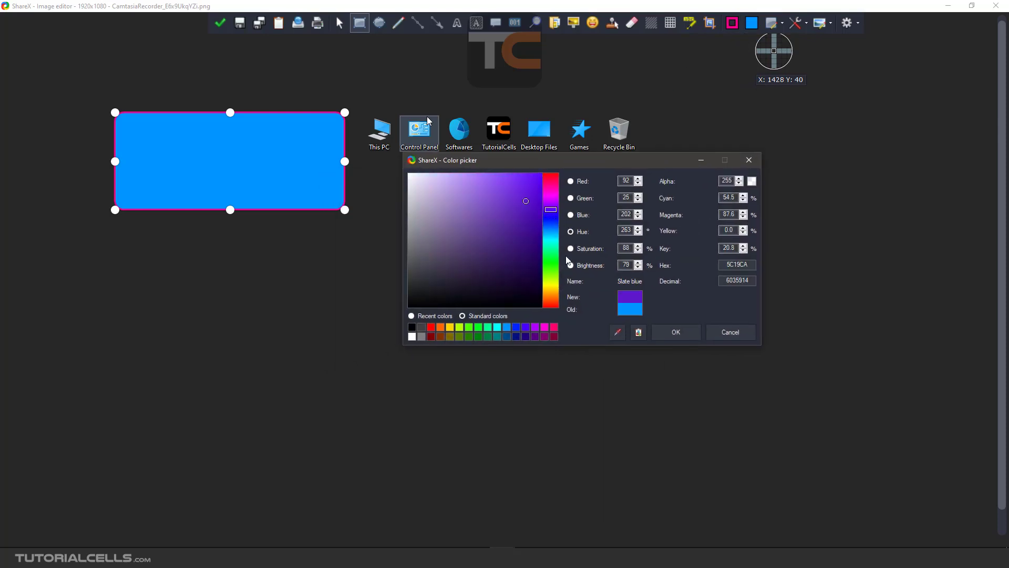
pyautogui.click(674, 332)
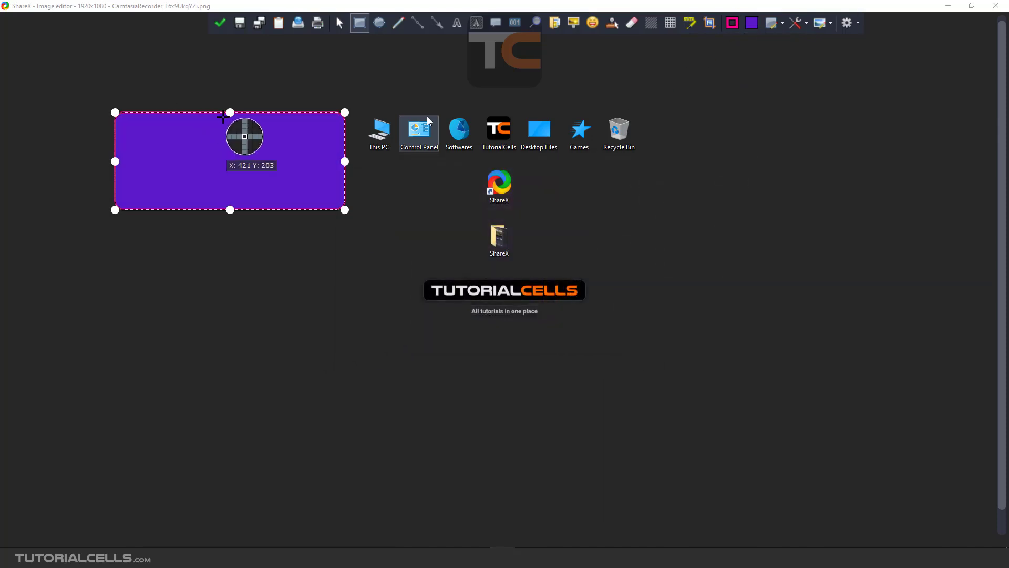
# - Give the rectangle a green border and nudge it slightly up and left
pyautogui.click(731, 24)
pyautogui.moveTo(464, 247); pyautogui.dragTo(473, 282)
pyautogui.click(606, 361)
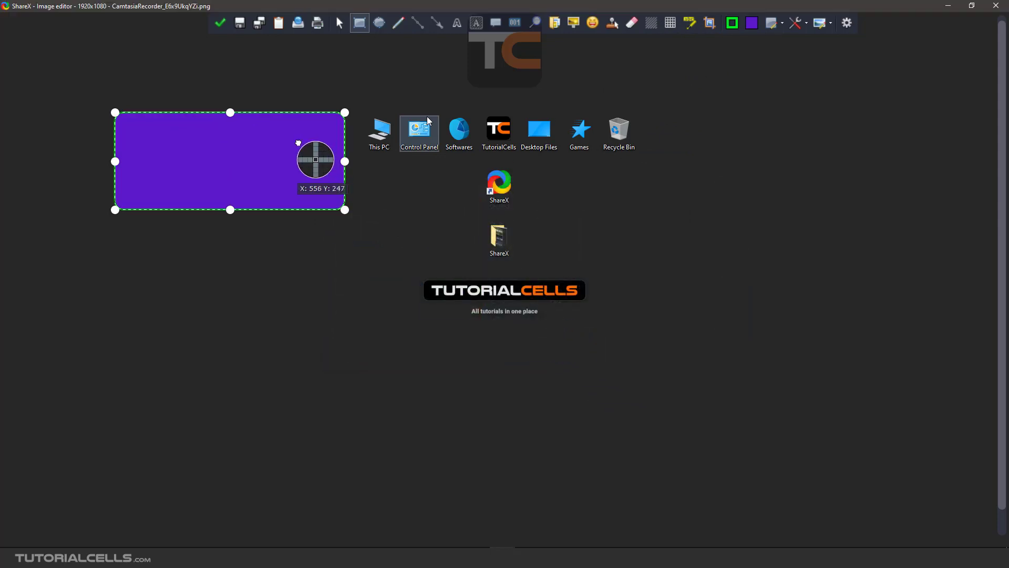
pyautogui.moveTo(294, 140)
pyautogui.mouseDown()
pyautogui.moveTo(299, 153)
pyautogui.moveTo(295, 124)
pyautogui.mouseUp()
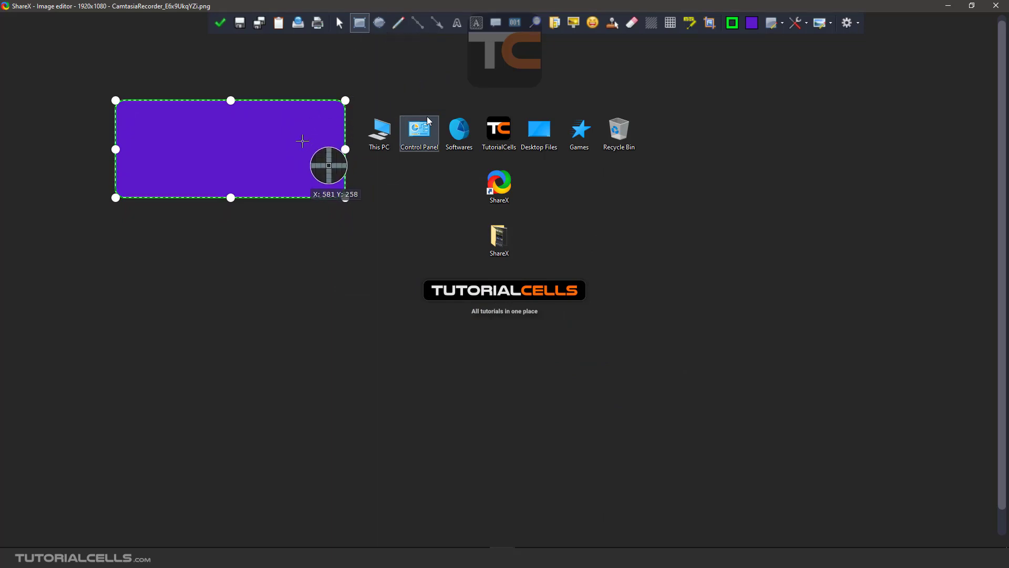
pyautogui.moveTo(306, 147); pyautogui.dragTo(302, 145)
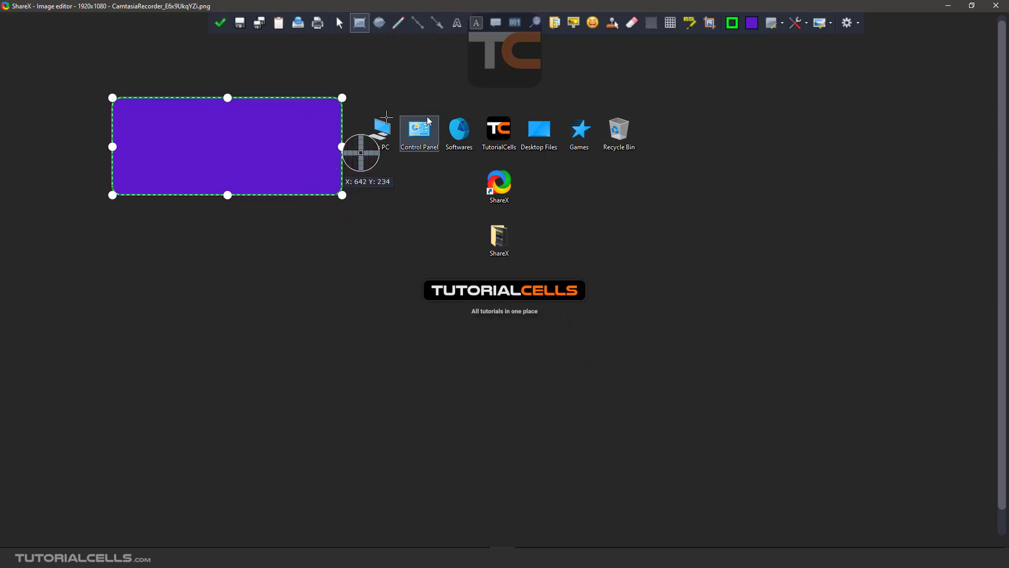
# - Thicken the rectangle's border to size 8 with corner radius 13
pyautogui.click(771, 26)
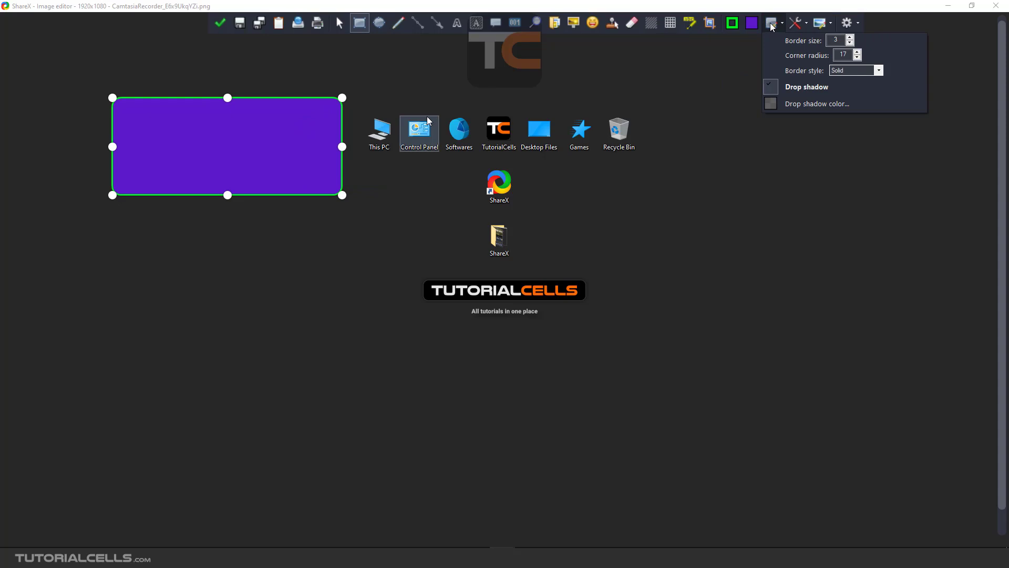
pyautogui.click(773, 24)
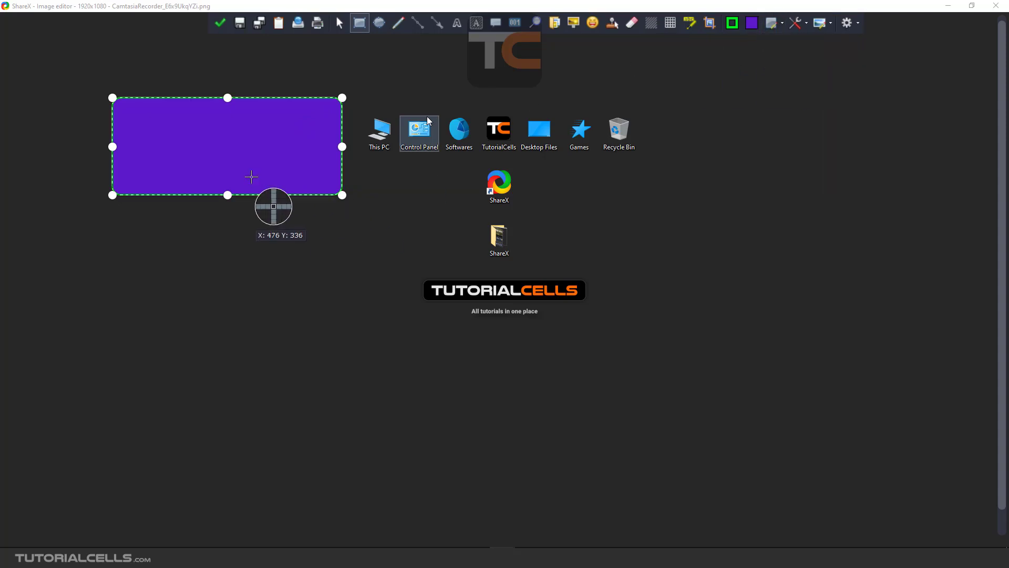
pyautogui.moveTo(282, 158); pyautogui.dragTo(284, 163)
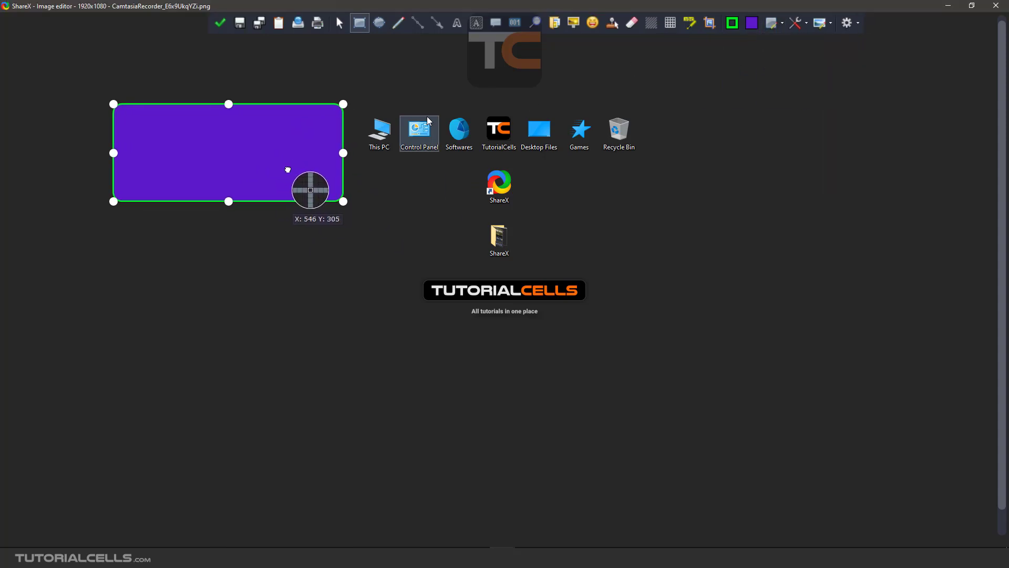
pyautogui.click(772, 25)
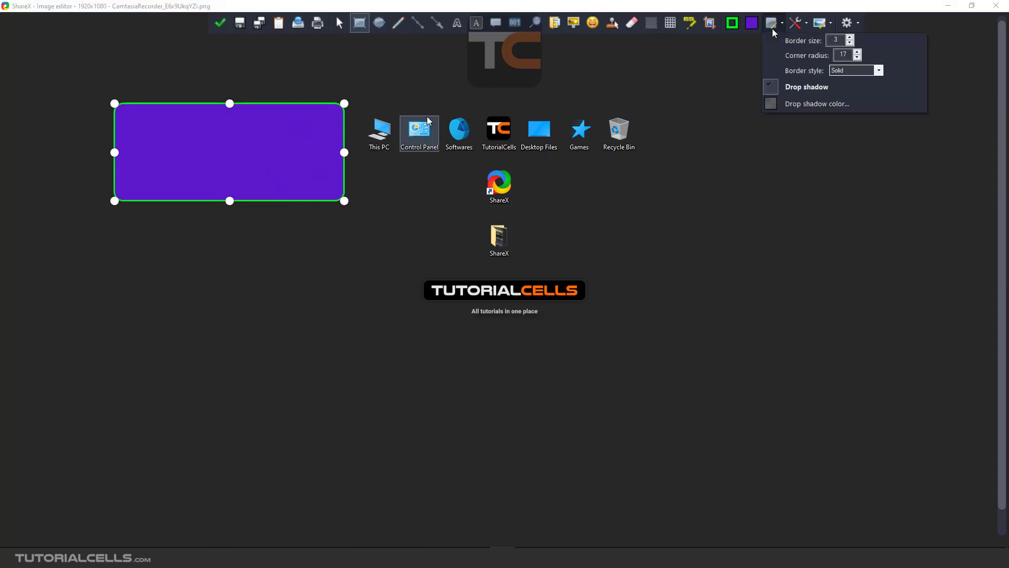
pyautogui.click(850, 39)
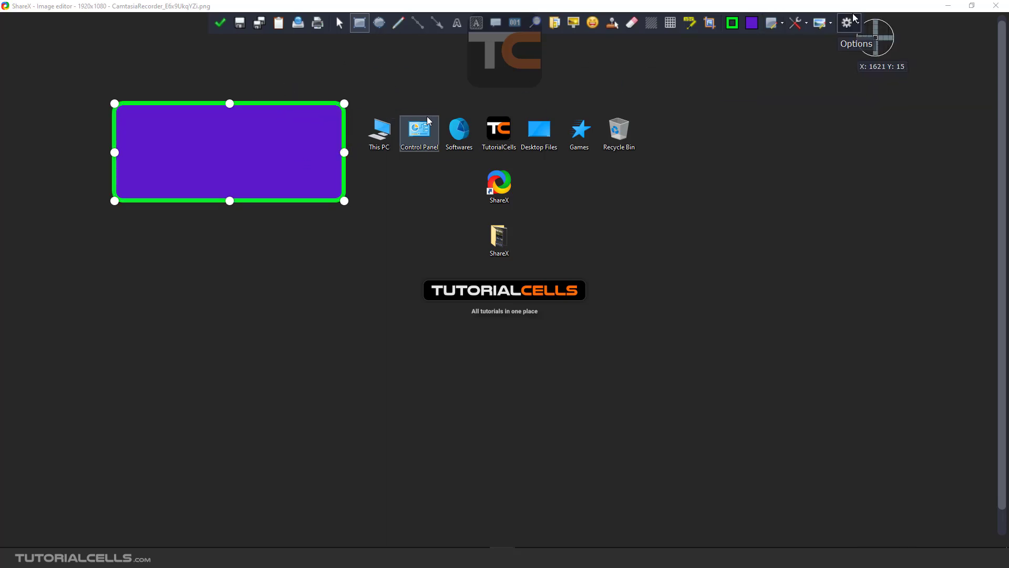
pyautogui.click(779, 23)
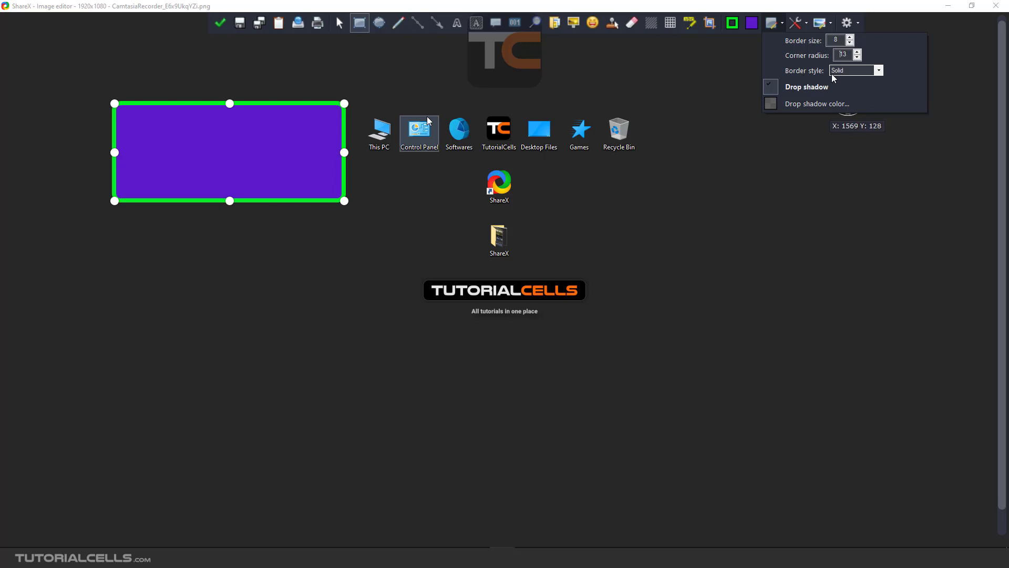
# - Try Dash and DashDot border styles, then return the border to Solid
pyautogui.click(876, 70)
pyautogui.click(853, 85)
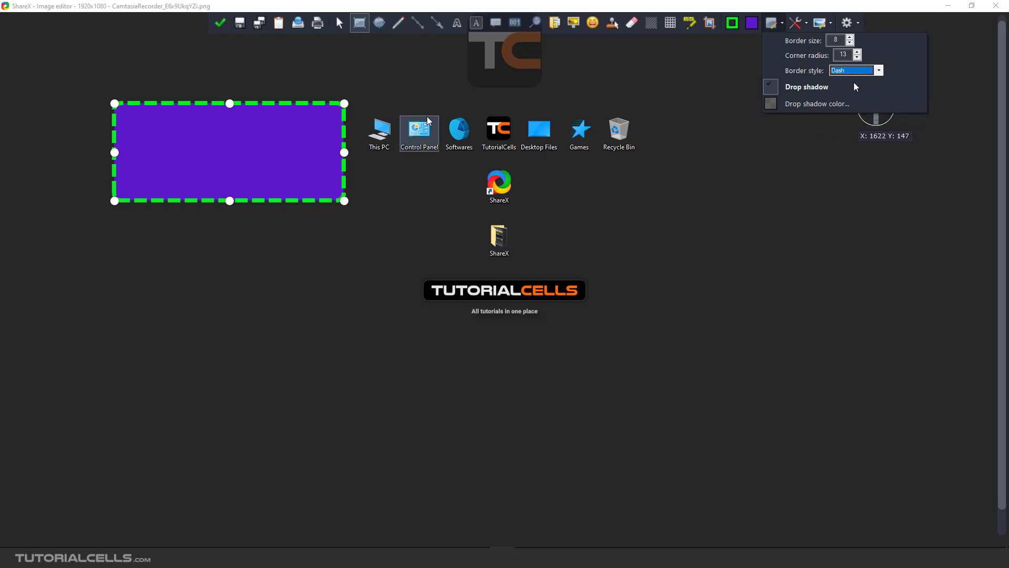
pyautogui.click(862, 70)
pyautogui.click(849, 100)
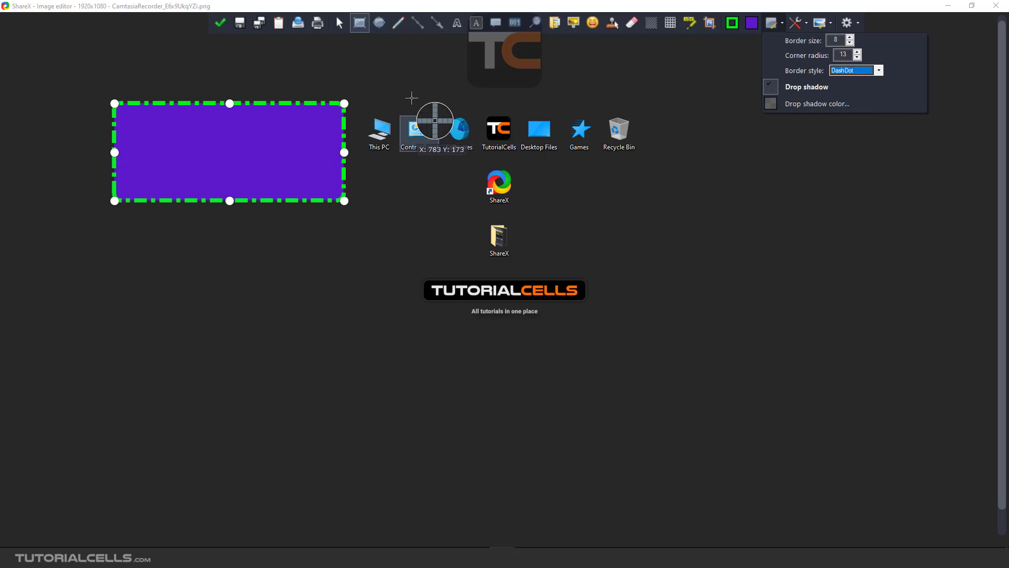
pyautogui.click(848, 82)
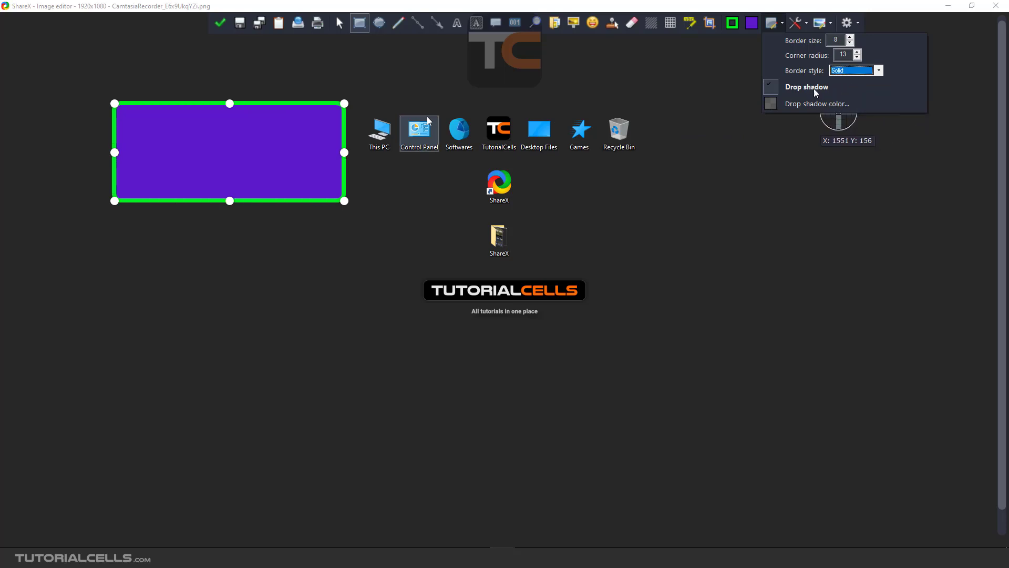
pyautogui.click(793, 88)
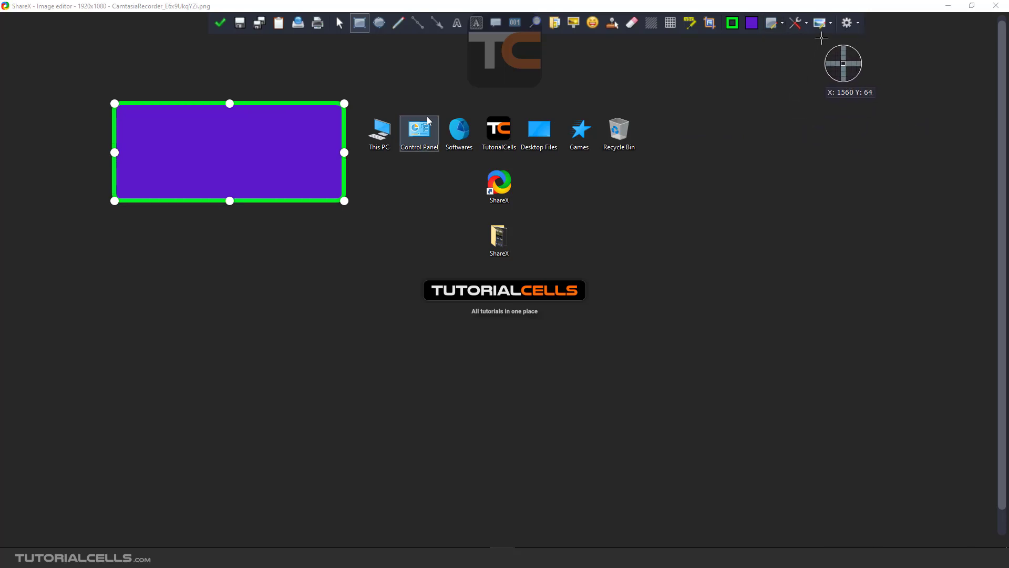
# - Toggle the rectangle's drop shadow and open its colour picker (black, alpha 160)
pyautogui.click(782, 23)
pyautogui.click(789, 87)
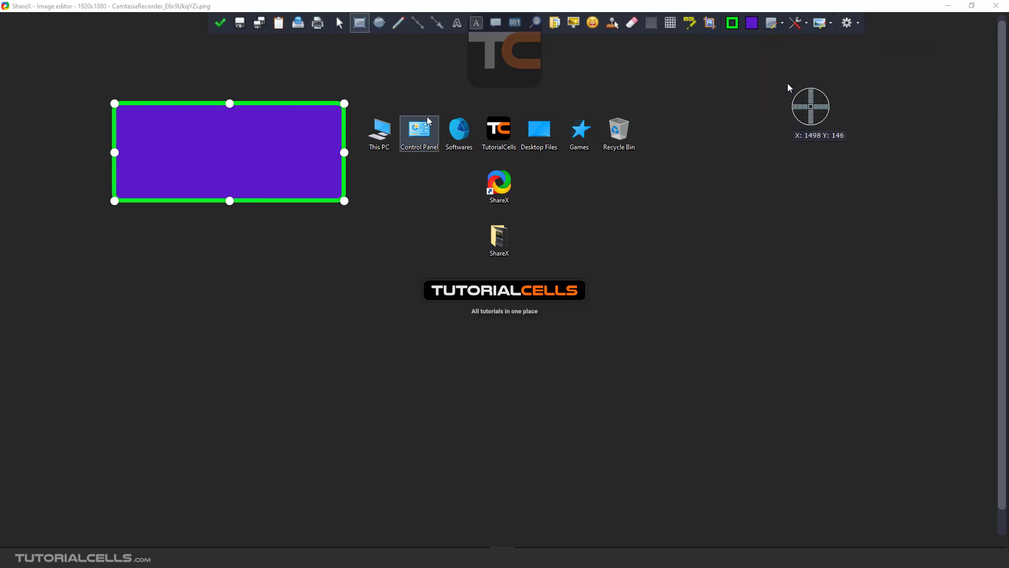
pyautogui.click(780, 24)
pyautogui.click(777, 103)
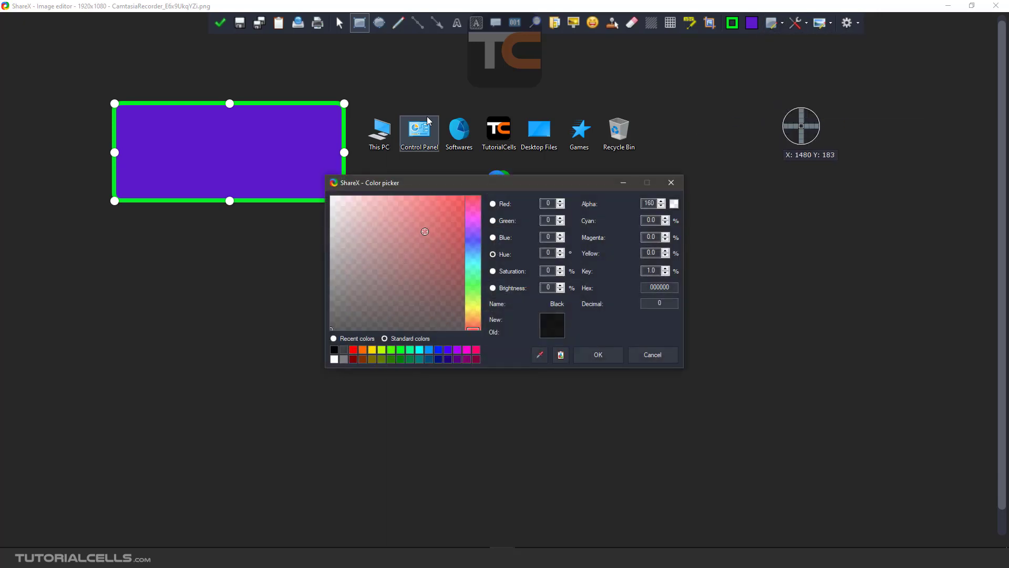
# - Move the rectangle further up-left and draw a purple circle below it
pyautogui.click(679, 187)
pyautogui.moveTo(269, 142); pyautogui.dragTo(230, 128)
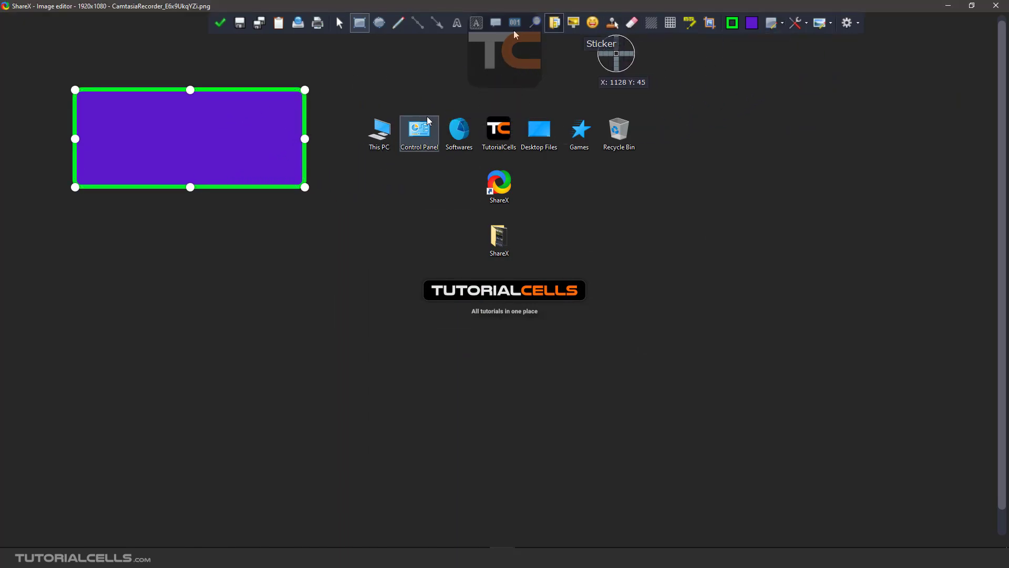
pyautogui.click(376, 21)
pyautogui.moveTo(205, 216); pyautogui.dragTo(331, 321)
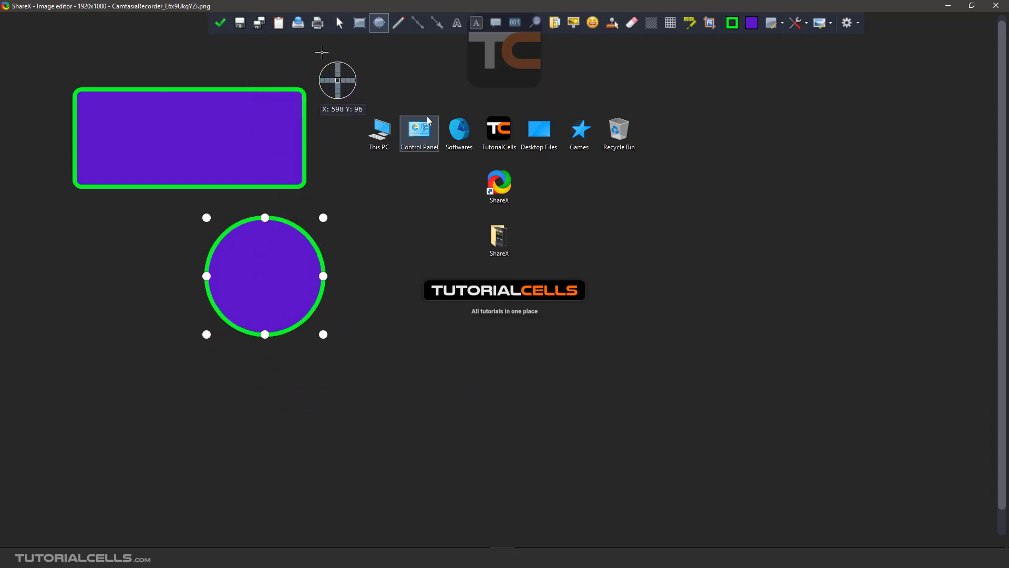
# - Draw a matching purple square on the right and nudge both rectangles into place
pyautogui.click(359, 22)
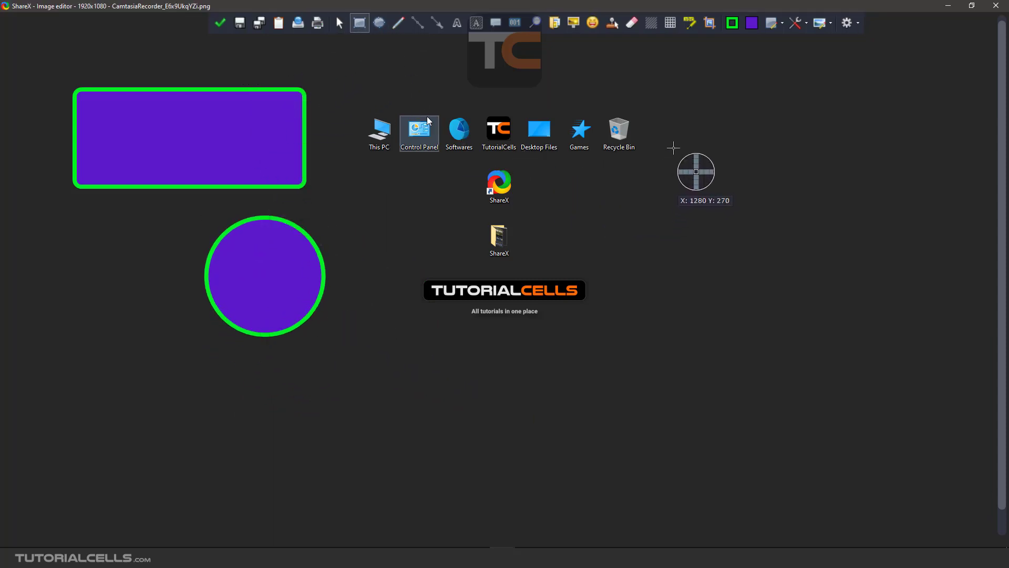
pyautogui.moveTo(672, 148)
pyautogui.mouseDown()
pyautogui.moveTo(772, 247)
pyautogui.moveTo(762, 236)
pyautogui.moveTo(751, 250)
pyautogui.mouseUp()
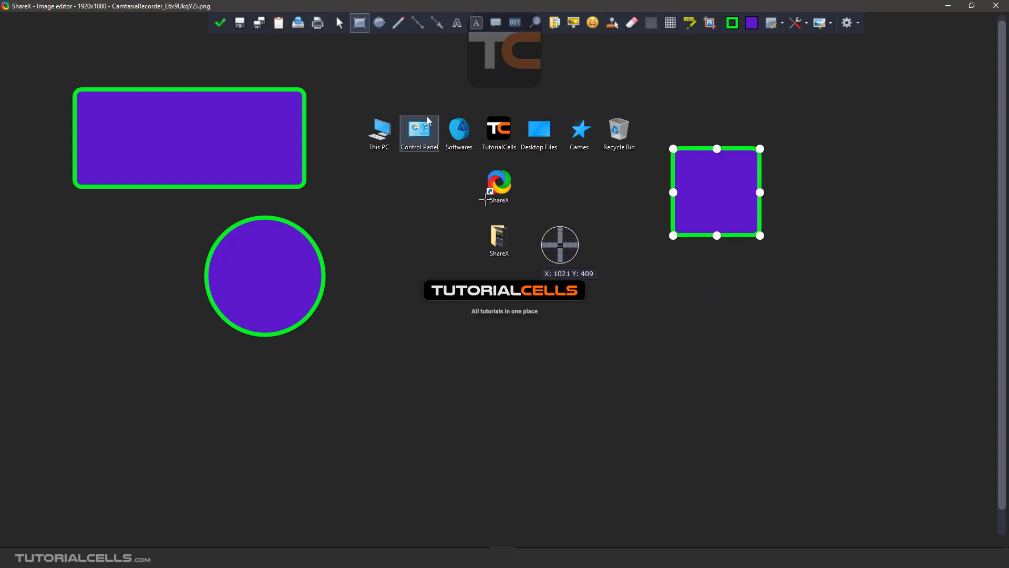
pyautogui.moveTo(248, 120)
pyautogui.mouseDown()
pyautogui.moveTo(269, 106)
pyautogui.moveTo(259, 124)
pyautogui.mouseUp()
pyautogui.moveTo(733, 185); pyautogui.dragTo(722, 187)
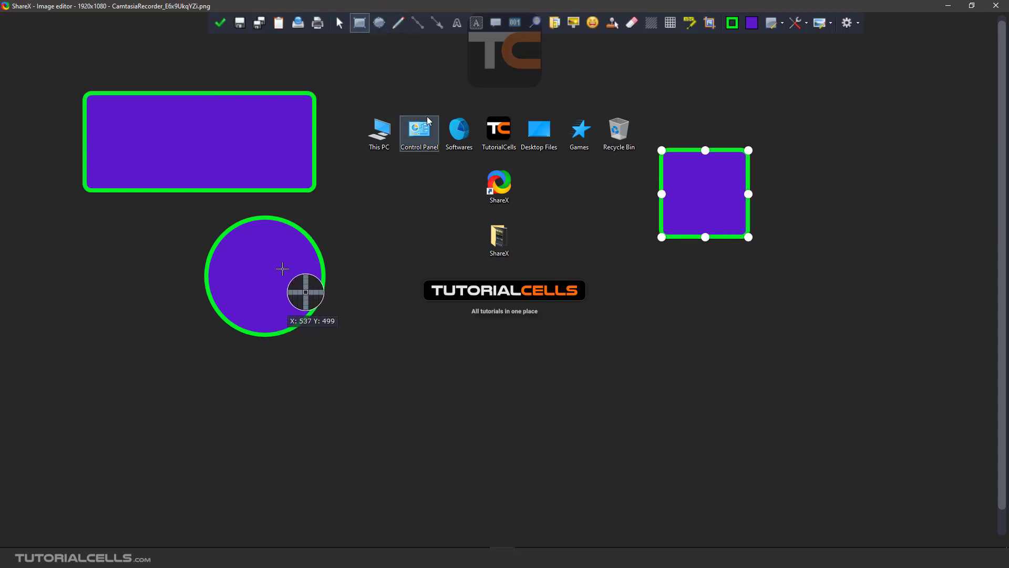
# - Nudge the purple circle slightly left so it sits beneath the rectangle
pyautogui.click(379, 22)
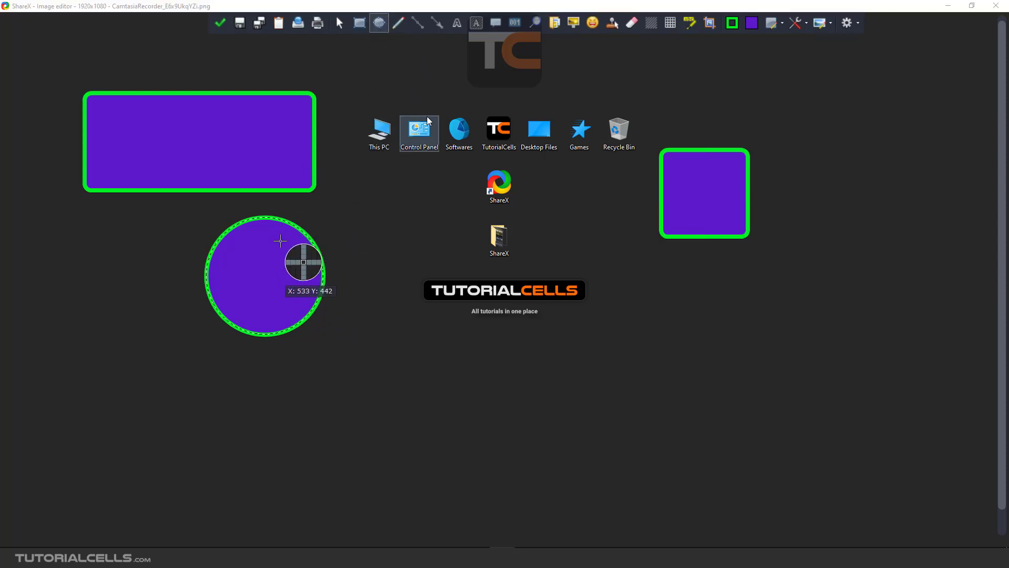
pyautogui.moveTo(274, 260); pyautogui.dragTo(253, 258)
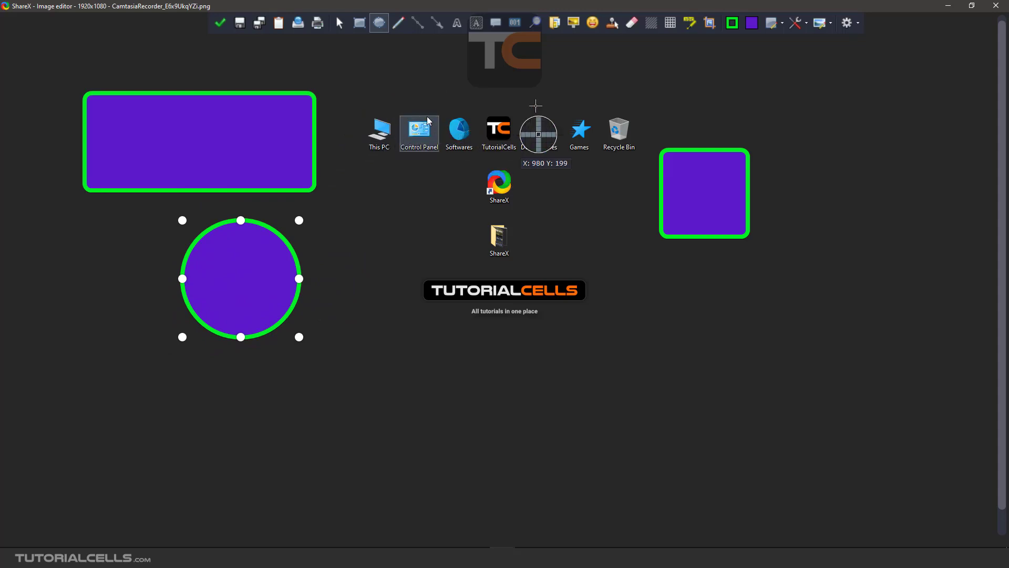
pyautogui.click(772, 24)
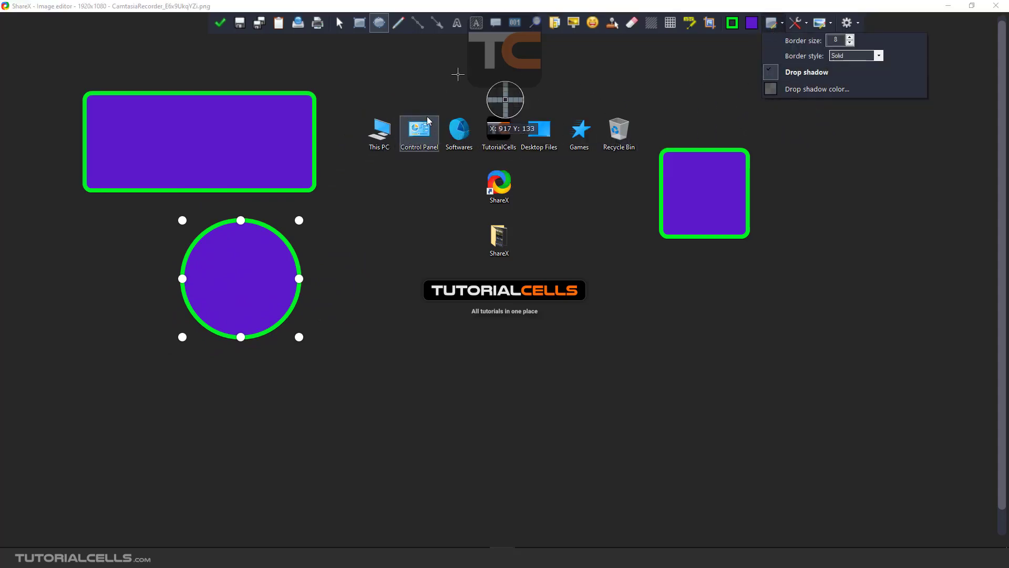
pyautogui.click(393, 24)
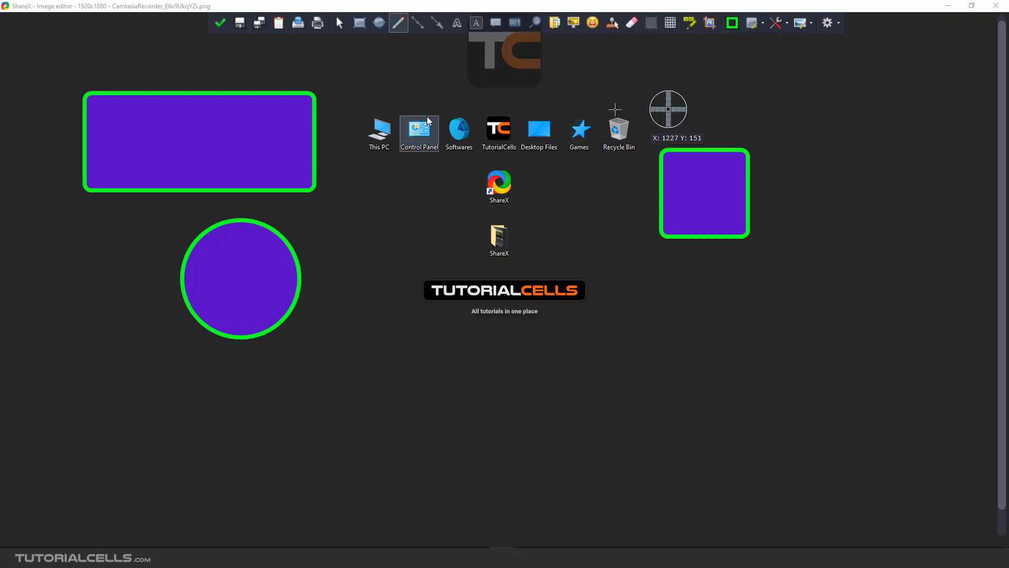
# - Draw a freehand curved arrow below the logo and reposition it slightly
pyautogui.moveTo(467, 385)
pyautogui.mouseDown()
pyautogui.moveTo(552, 342)
pyautogui.moveTo(592, 358)
pyautogui.moveTo(629, 274)
pyautogui.moveTo(679, 274)
pyautogui.moveTo(666, 316)
pyautogui.mouseUp()
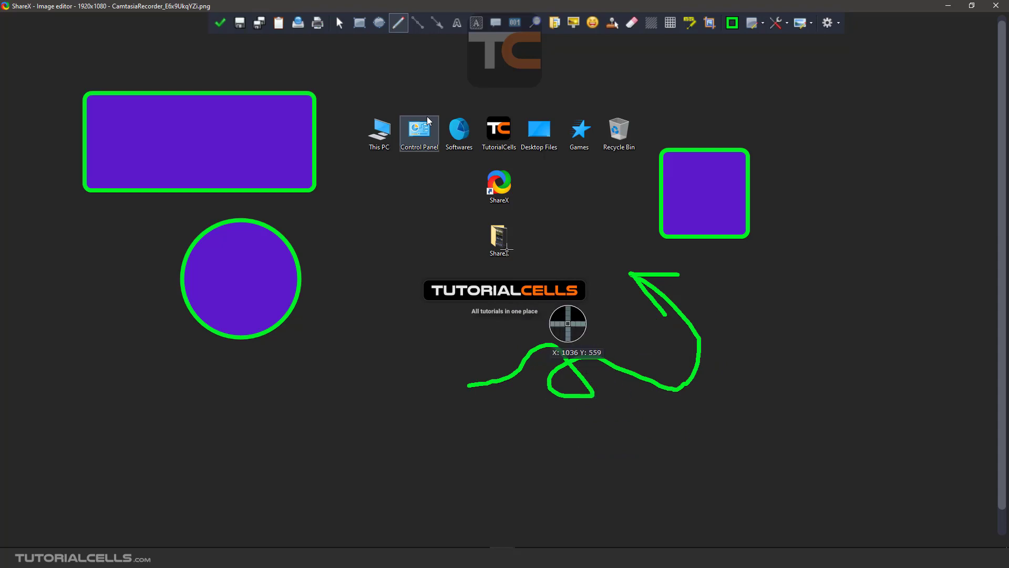
pyautogui.click(339, 23)
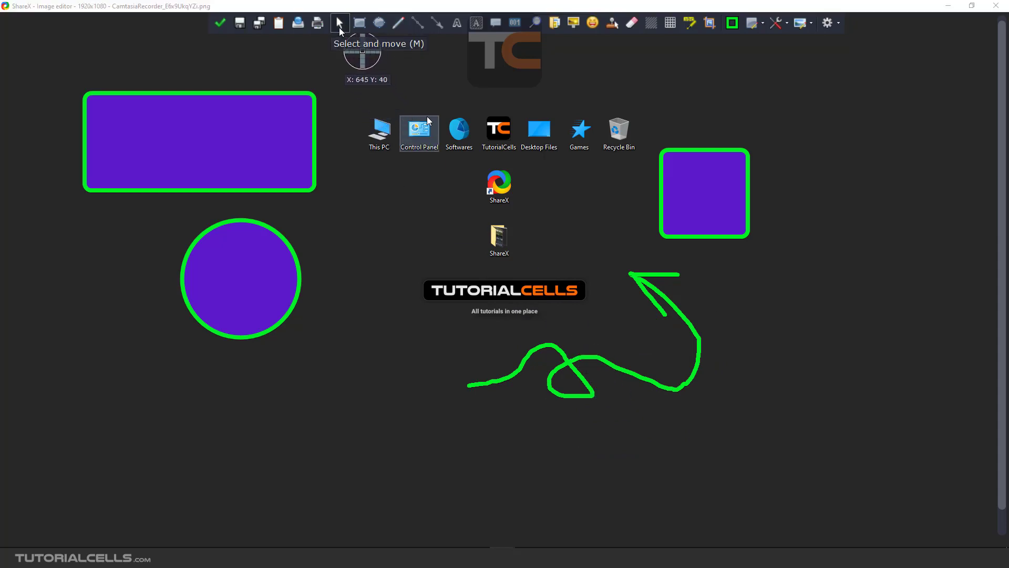
pyautogui.moveTo(562, 351)
pyautogui.mouseDown()
pyautogui.moveTo(540, 356)
pyautogui.moveTo(569, 364)
pyautogui.mouseUp()
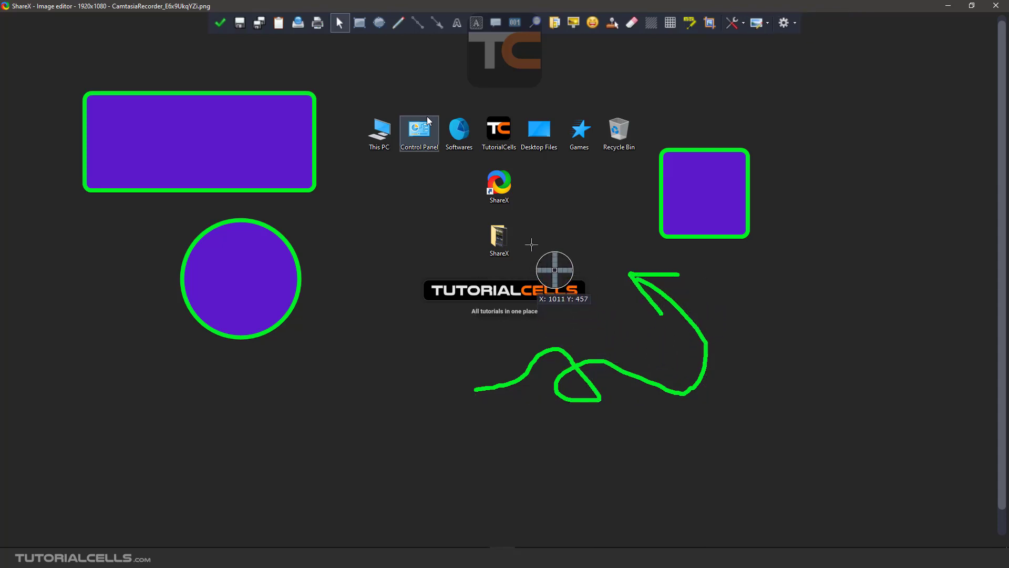
# - Draw a green line left of the ShareX icon, add center points, and shape it into a zigzag
pyautogui.click(418, 23)
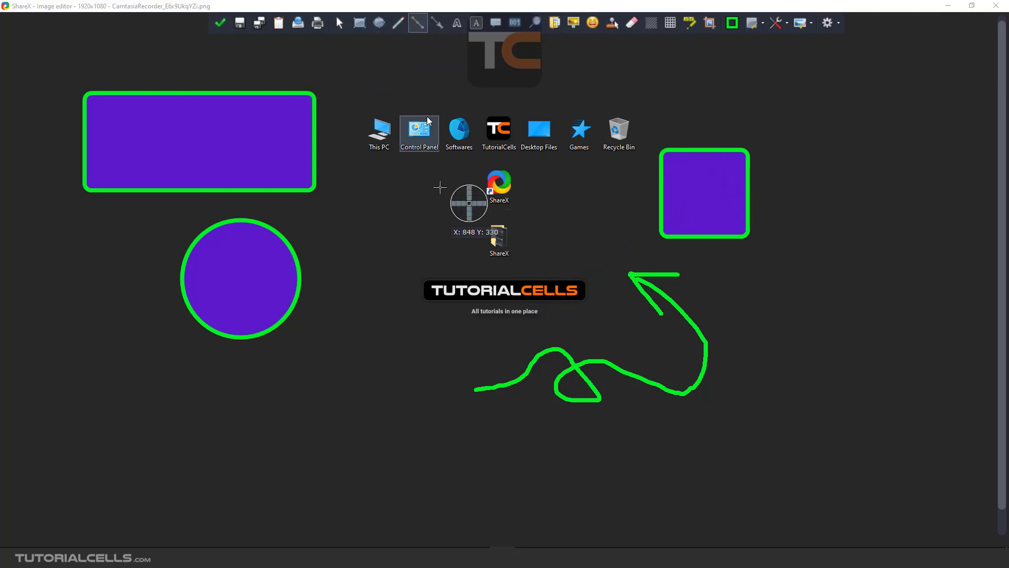
pyautogui.moveTo(371, 286); pyautogui.dragTo(470, 244)
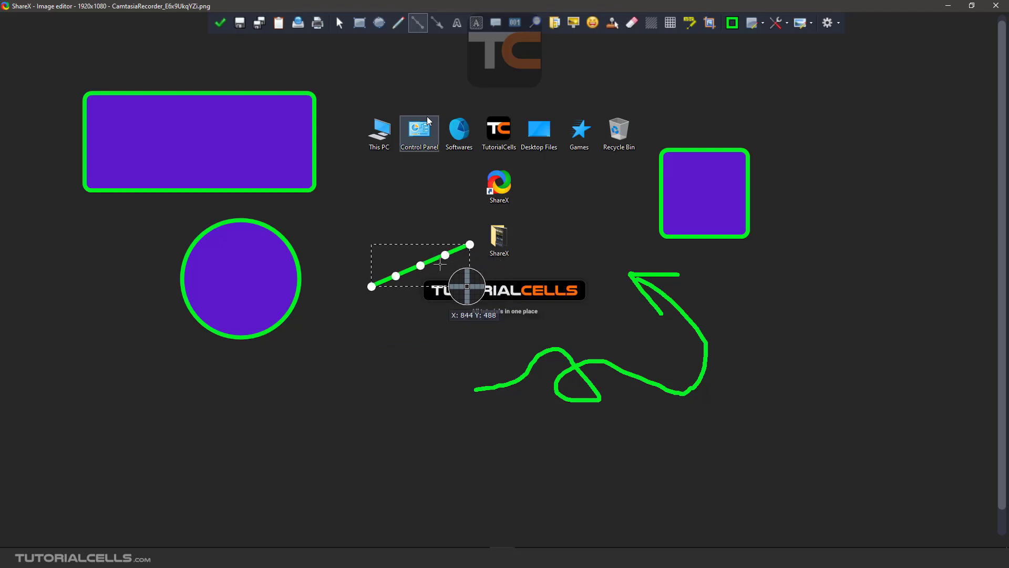
pyautogui.moveTo(413, 269)
pyautogui.mouseDown()
pyautogui.moveTo(412, 230)
pyautogui.moveTo(440, 279)
pyautogui.moveTo(440, 239)
pyautogui.mouseUp()
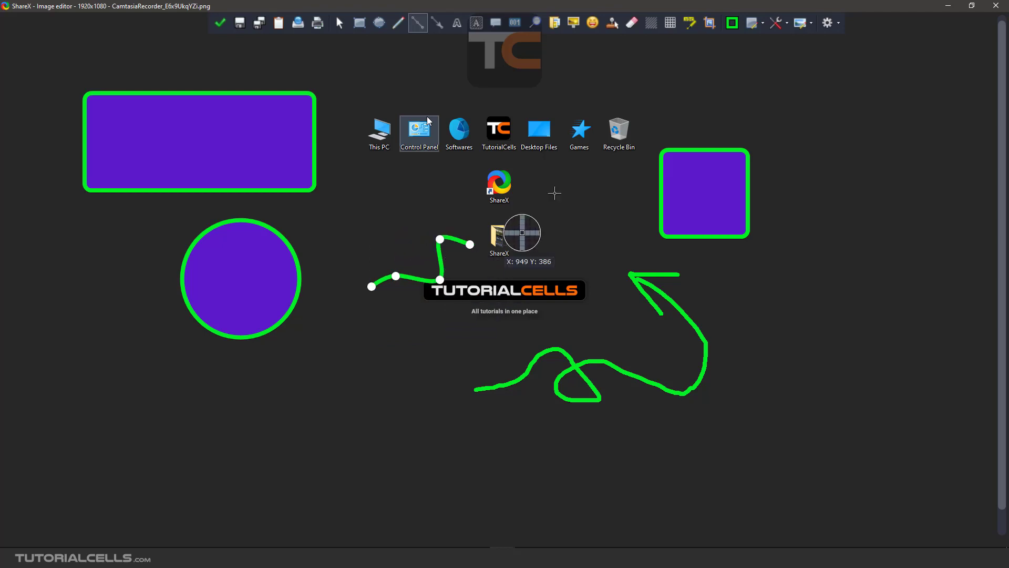
pyautogui.click(752, 24)
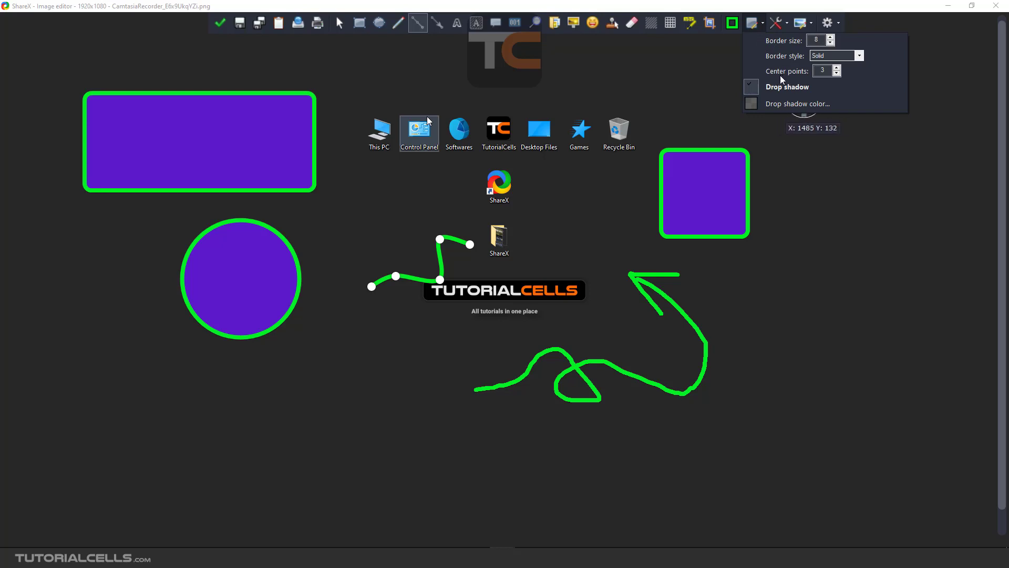
pyautogui.click(836, 73)
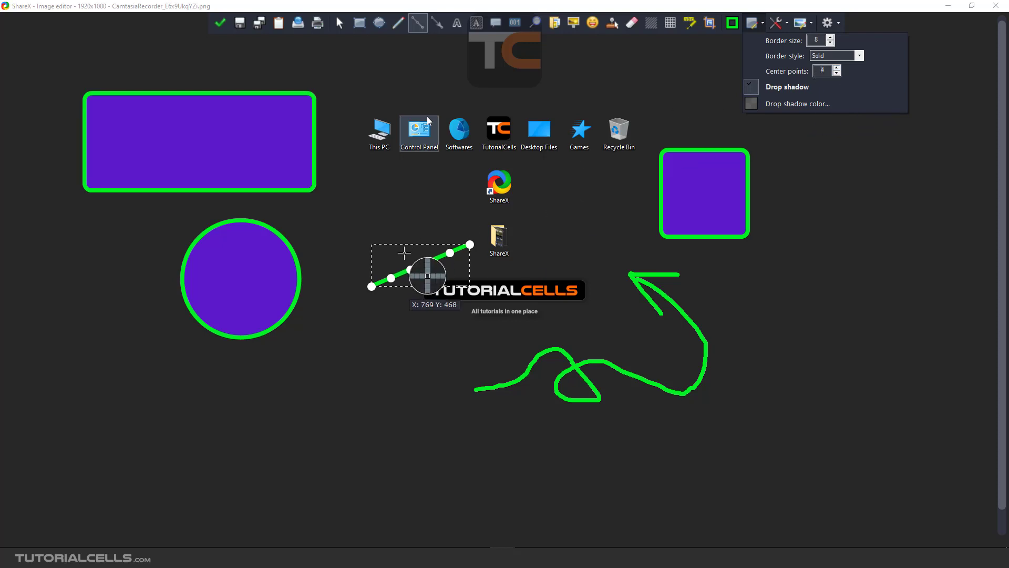
pyautogui.moveTo(449, 254); pyautogui.dragTo(422, 213)
pyautogui.moveTo(429, 261); pyautogui.dragTo(396, 237)
pyautogui.moveTo(391, 278); pyautogui.dragTo(338, 309)
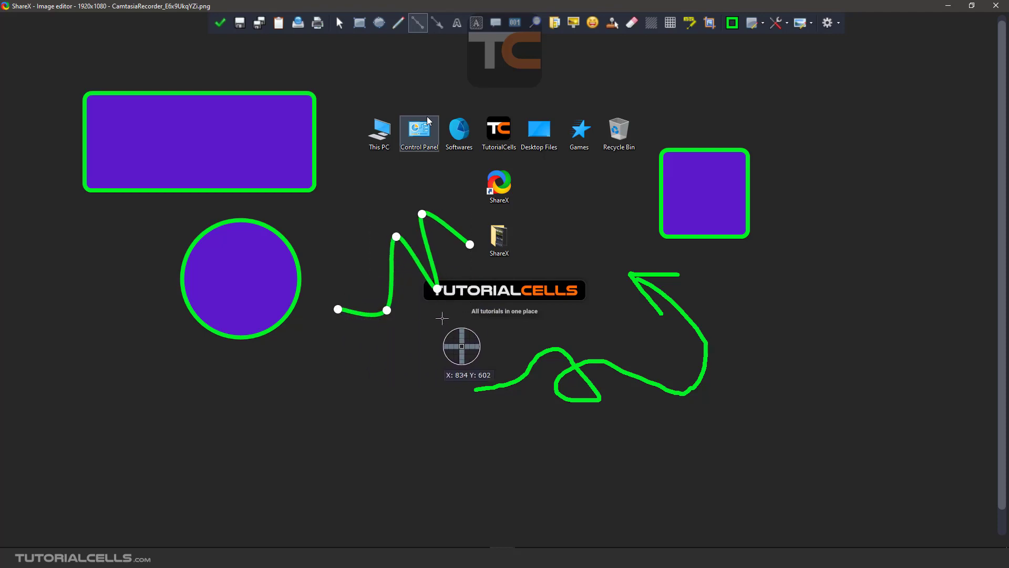
# - Restyle the zigzag line as a dotted border
pyautogui.click(760, 26)
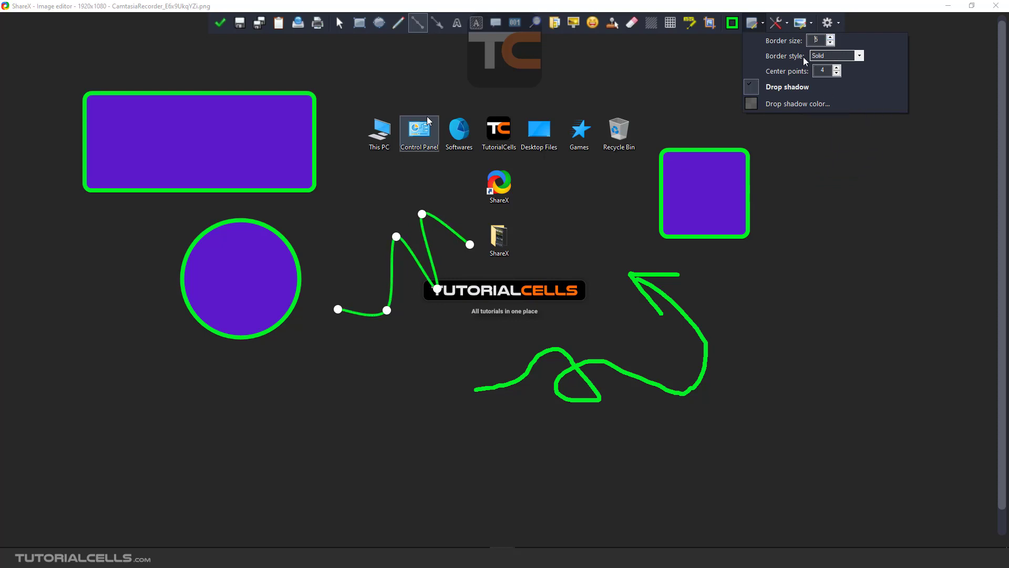
pyautogui.click(861, 56)
pyautogui.click(833, 80)
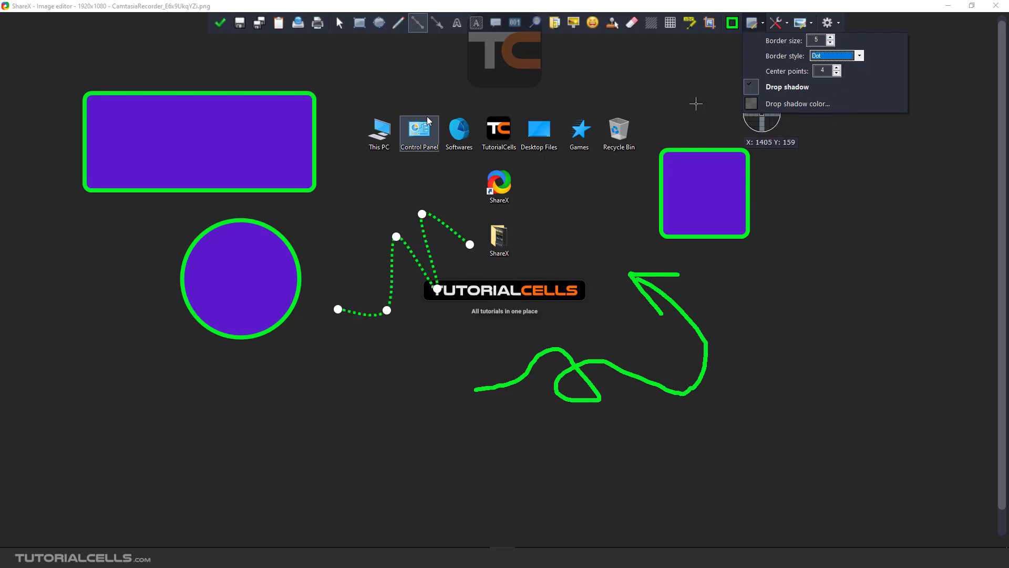
pyautogui.click(438, 24)
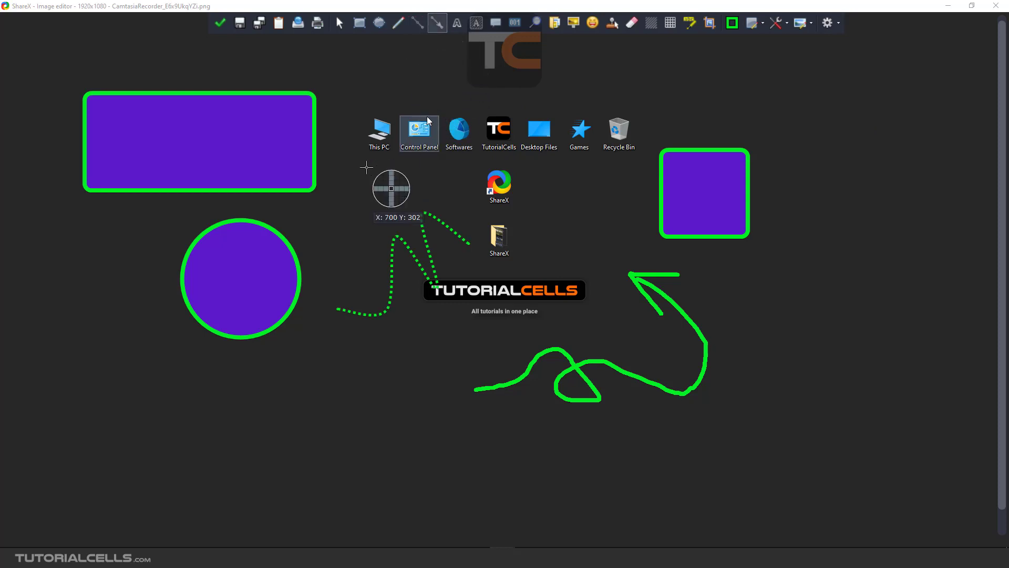
# - Draw a small arrow near the top-right corner and bend it into a curve
pyautogui.moveTo(660, 99)
pyautogui.mouseDown()
pyautogui.moveTo(684, 84)
pyautogui.moveTo(636, 122)
pyautogui.mouseUp()
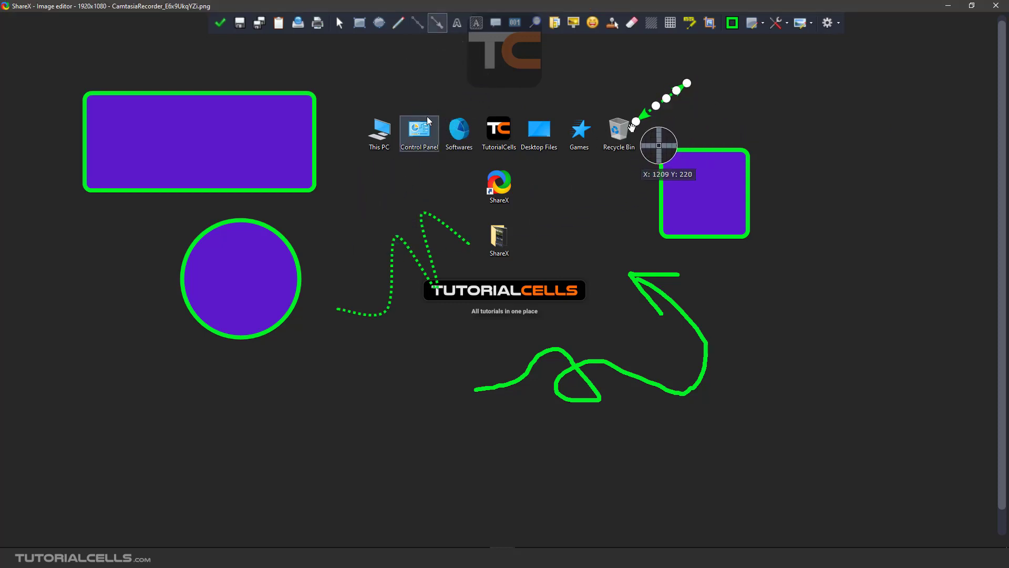
pyautogui.click(758, 28)
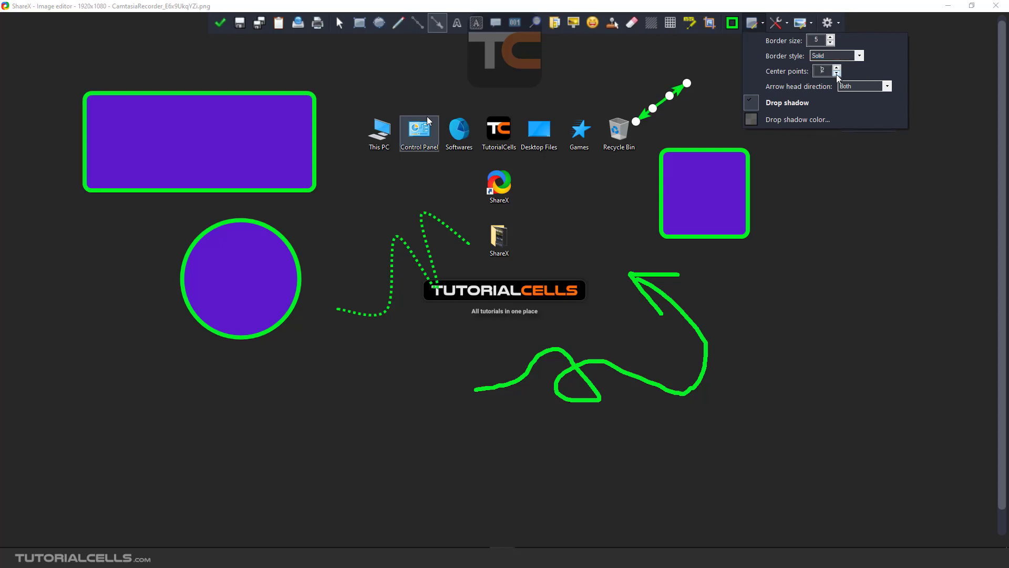
pyautogui.moveTo(670, 96); pyautogui.dragTo(635, 68)
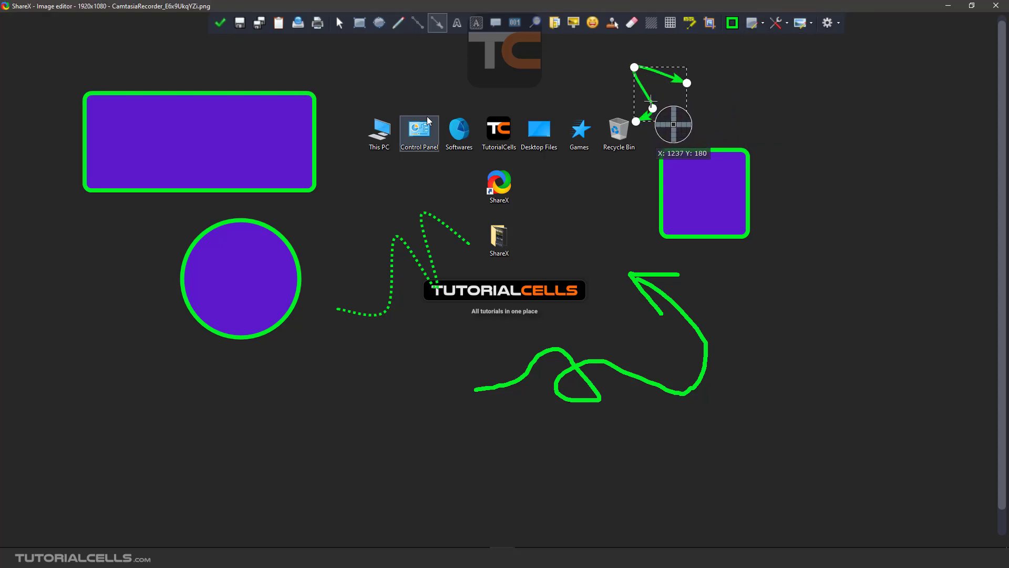
pyautogui.moveTo(653, 108); pyautogui.dragTo(665, 120)
pyautogui.moveTo(687, 82); pyautogui.dragTo(708, 73)
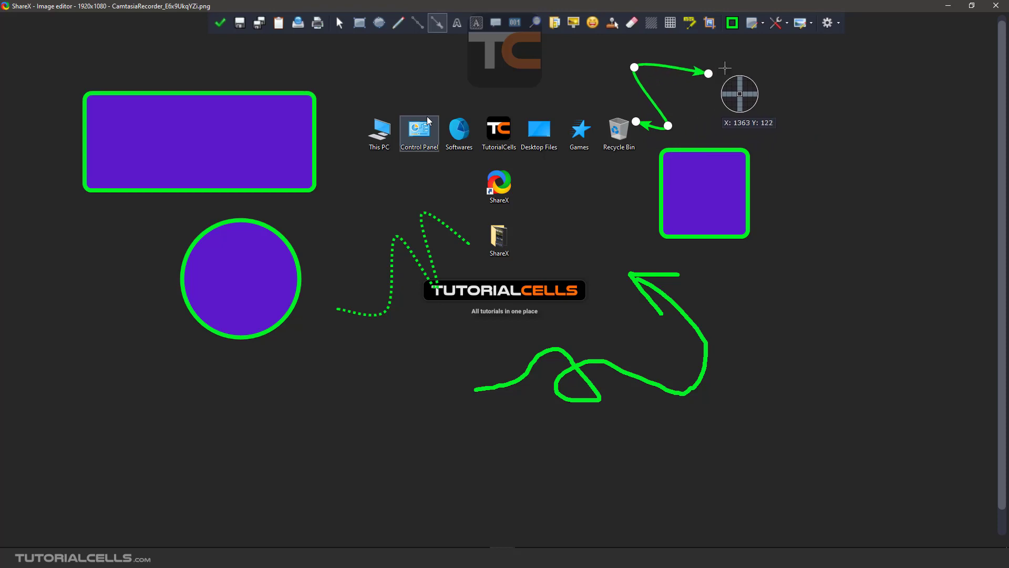
# - Set the arrowhead direction to Start after trying Both
pyautogui.click(753, 23)
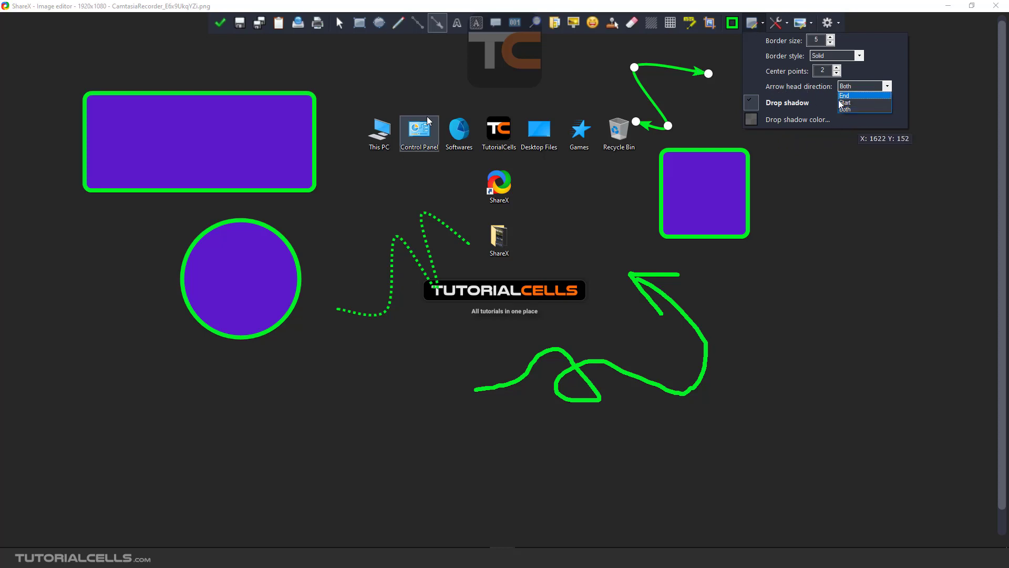
pyautogui.click(862, 87)
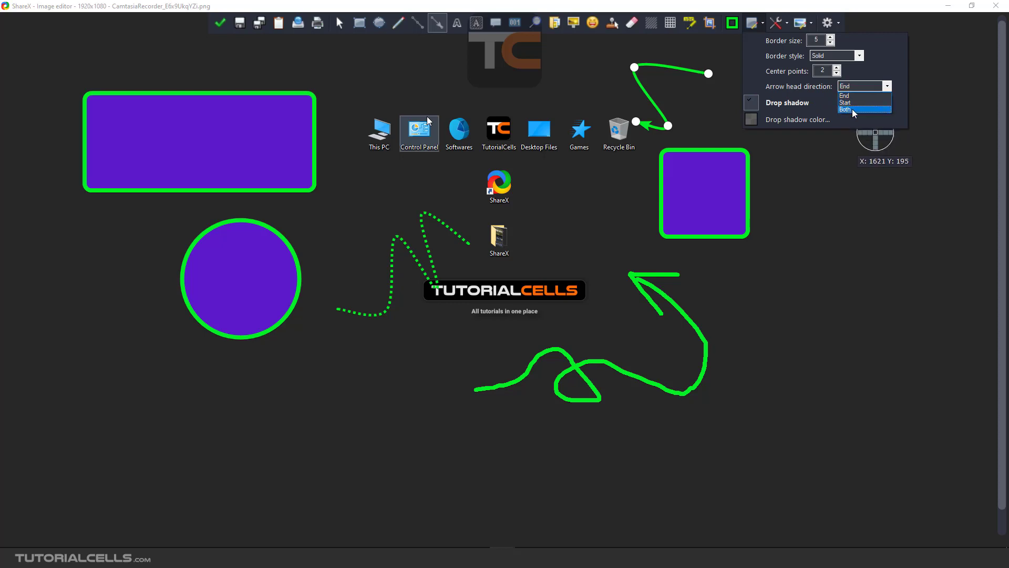
pyautogui.click(852, 109)
pyautogui.click(857, 86)
pyautogui.click(853, 103)
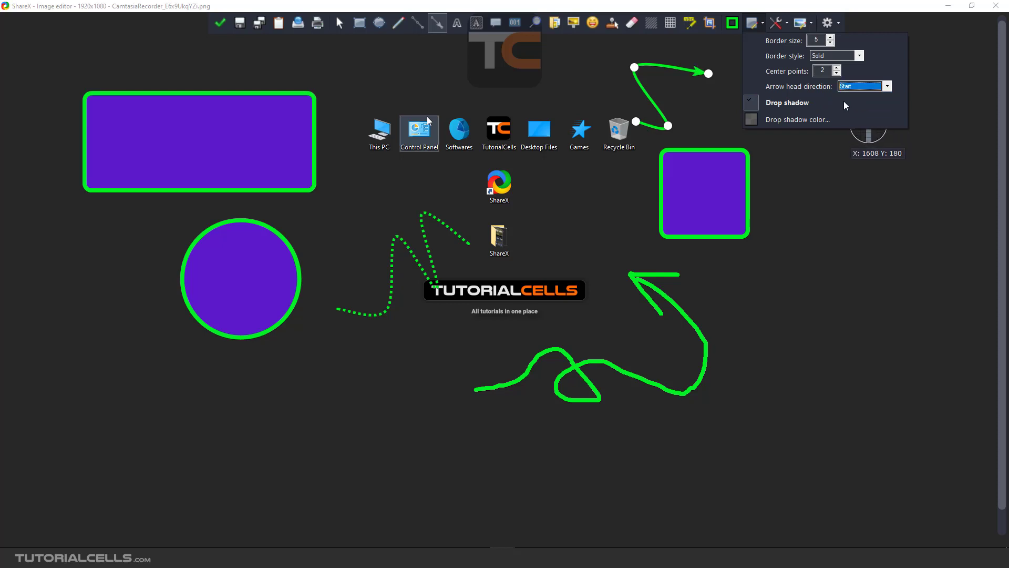
pyautogui.click(852, 87)
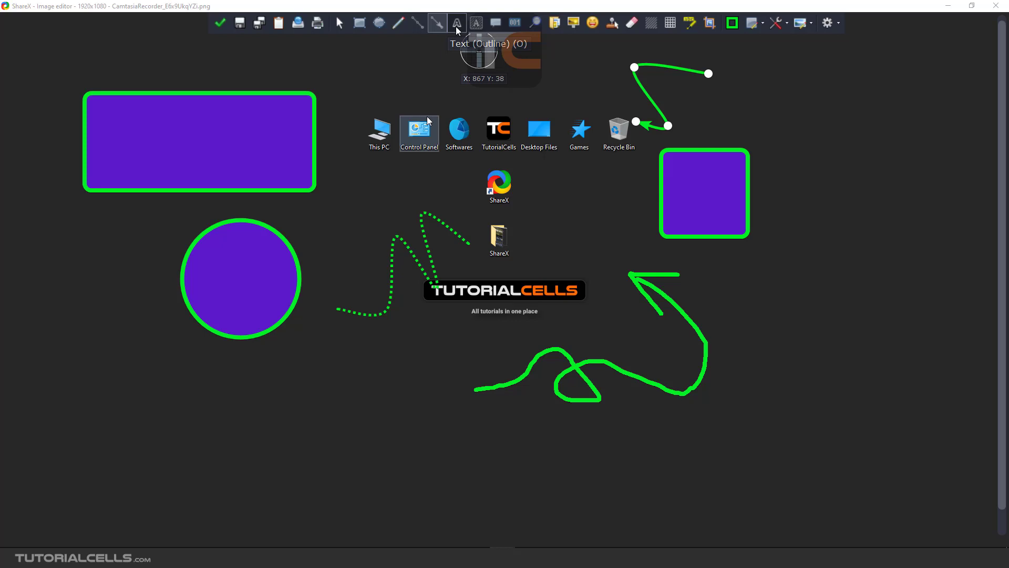
# - Delete all annotations and place an outlined text box at the upper left
pyautogui.moveTo(805, 24)
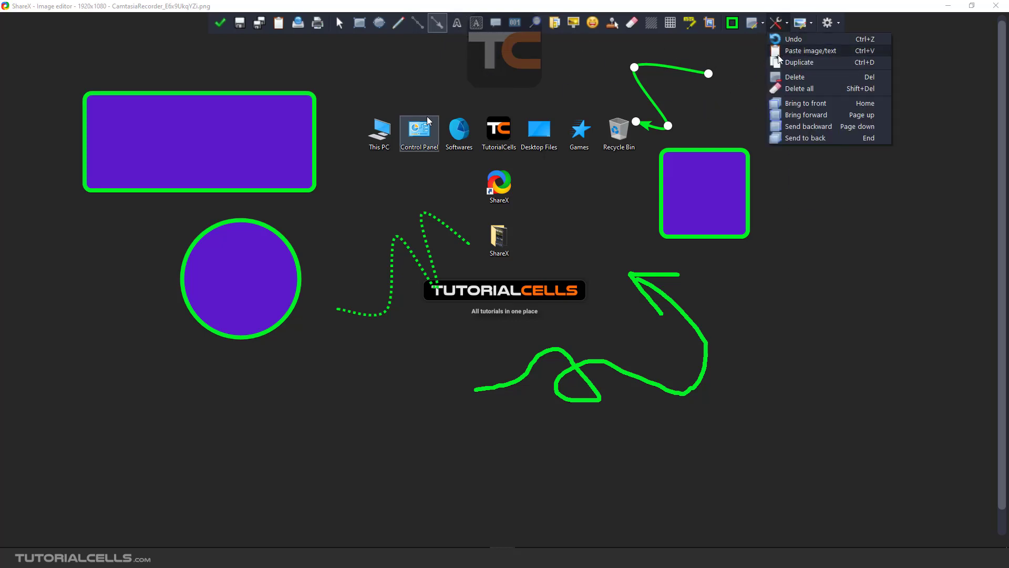
pyautogui.click(798, 88)
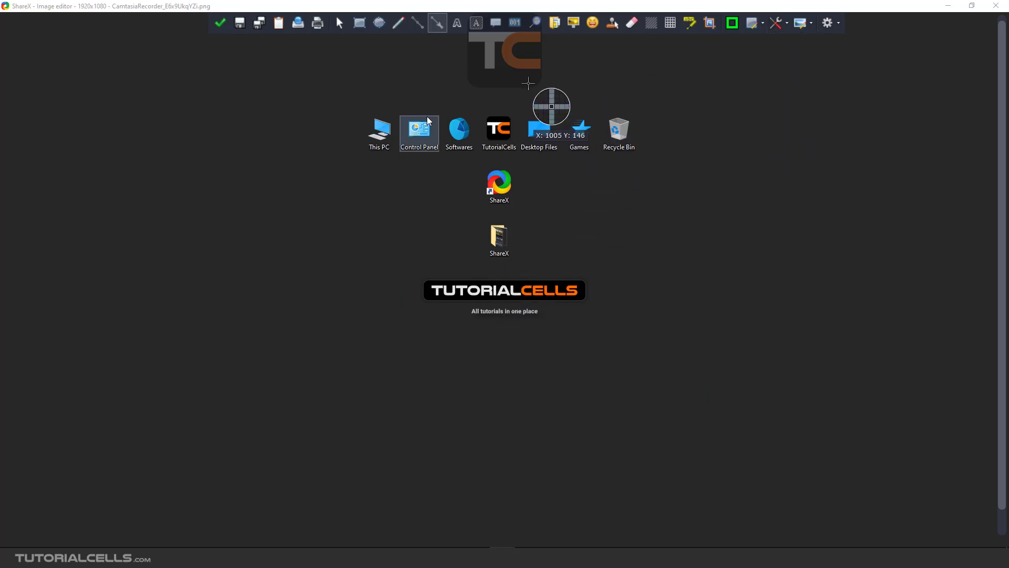
pyautogui.click(455, 25)
pyautogui.click(274, 120)
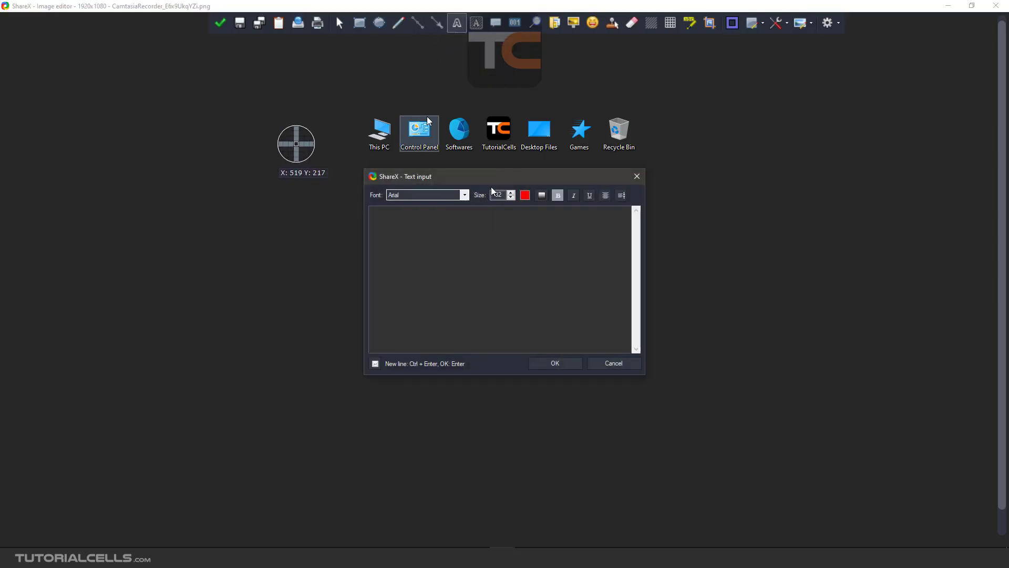
# - Begin the text with 'TC' and set it to Arial, red, Bold
pyautogui.write('ژ')
pyautogui.press('BackSpace')
pyautogui.write('TC')
pyautogui.click(464, 195)
pyautogui.click(464, 195)
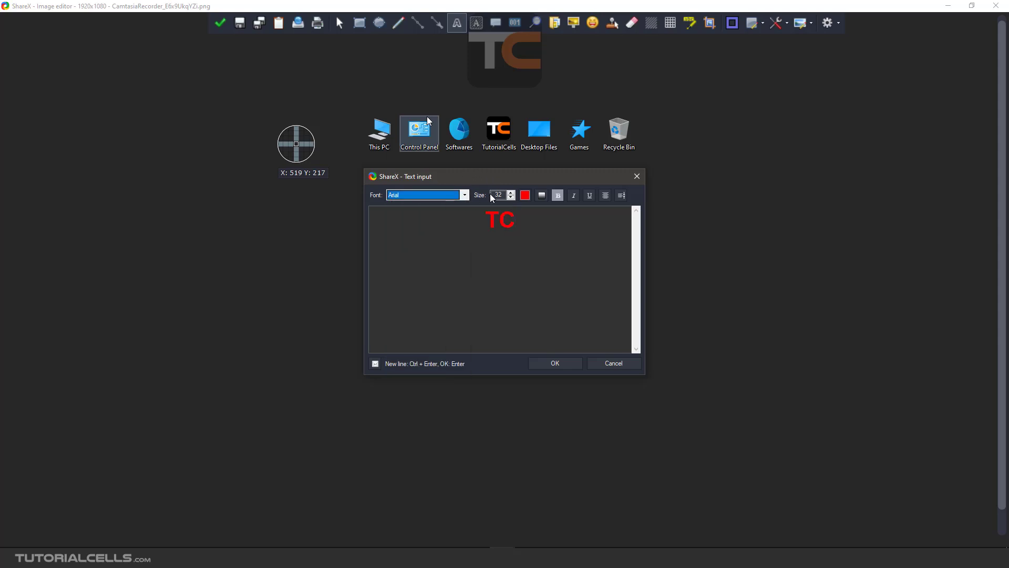
pyautogui.press('Tab')
pyautogui.click(526, 196)
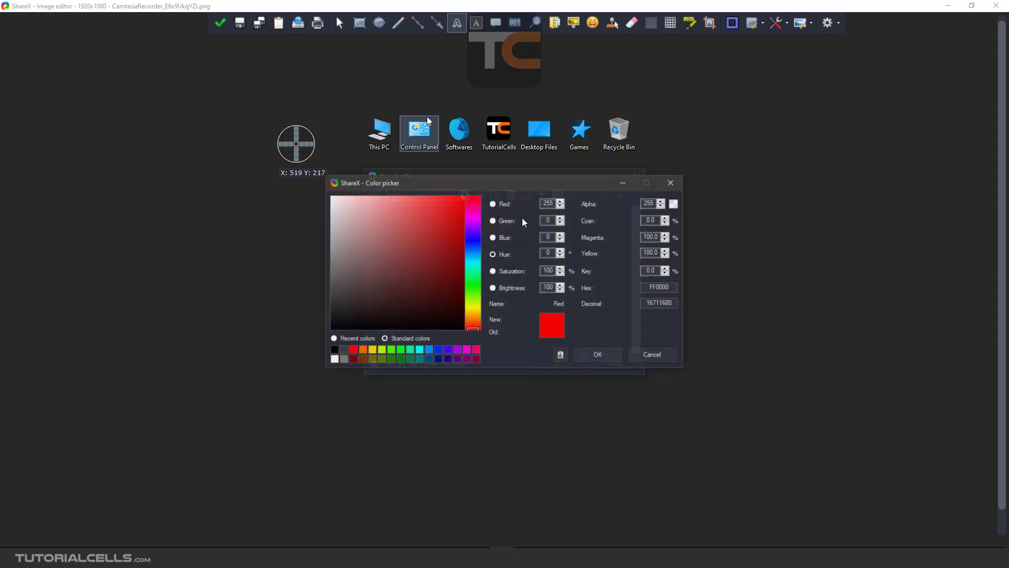
pyautogui.click(578, 347)
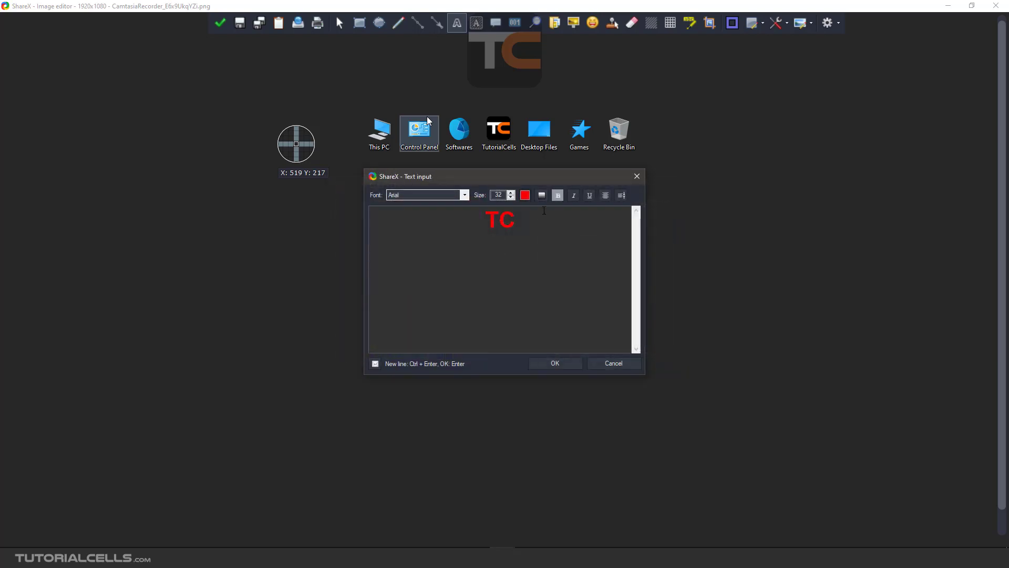
pyautogui.click(559, 197)
# - Finish the text as two lines, 'TClfjgfljgf' and 'kd;lkfd;lk', and place it
pyautogui.write('lfjgfljgf')
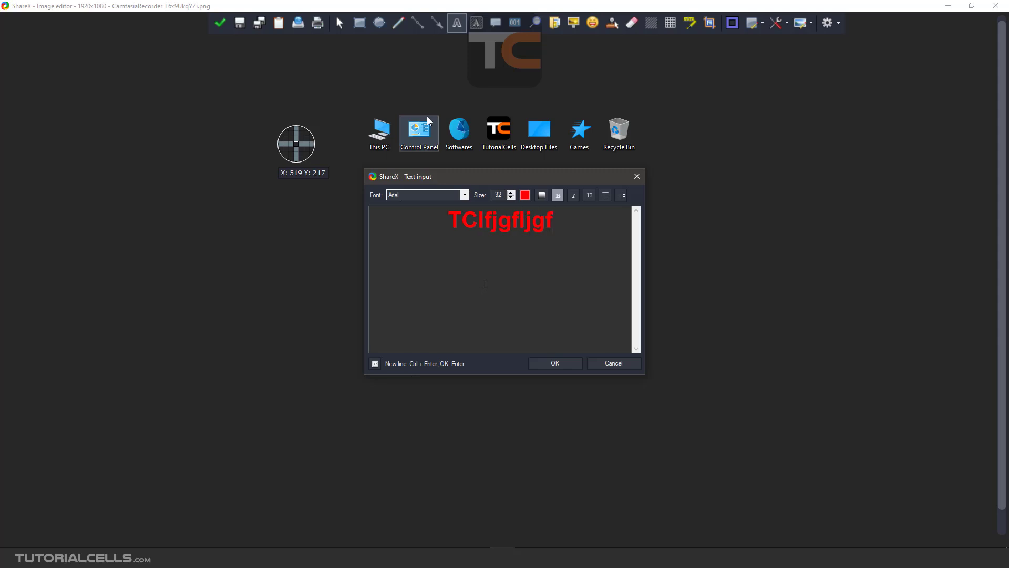
pyautogui.hotkey('ctrl', 'Return')
pyautogui.write('kd;lkfd;lk')
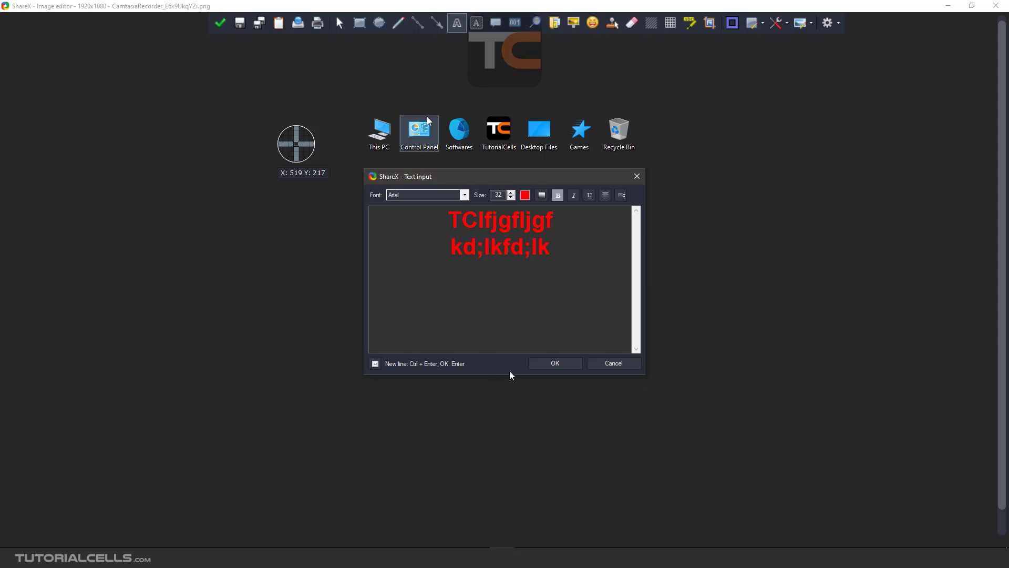
pyautogui.click(547, 366)
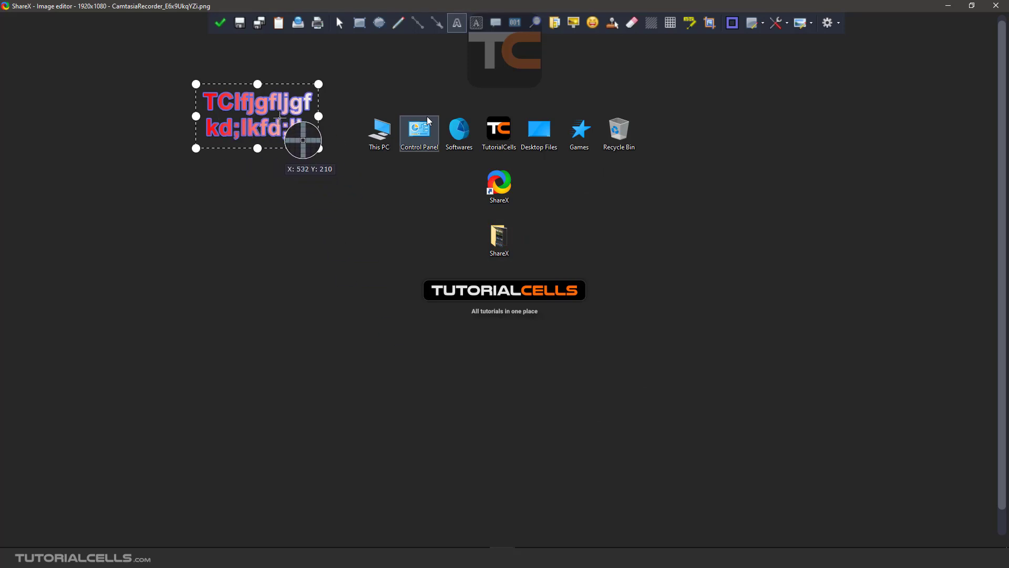
# - Move the text down-right, reapply it with the gradient off, then shift it lower-left
pyautogui.click(758, 32)
pyautogui.click(759, 33)
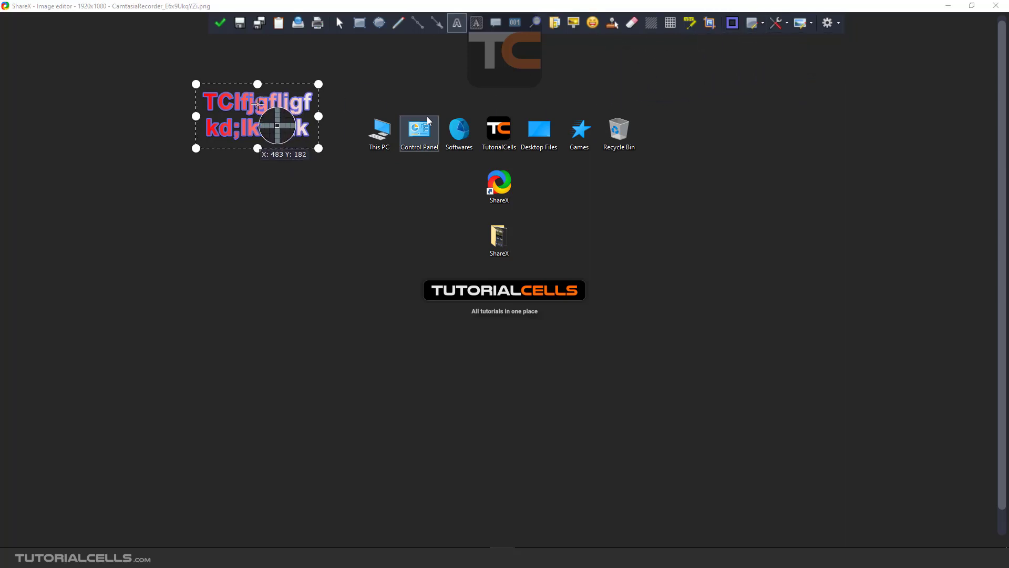
pyautogui.moveTo(266, 113); pyautogui.dragTo(321, 185)
pyautogui.doubleClick(322, 185)
pyautogui.moveTo(418, 175); pyautogui.dragTo(446, 174)
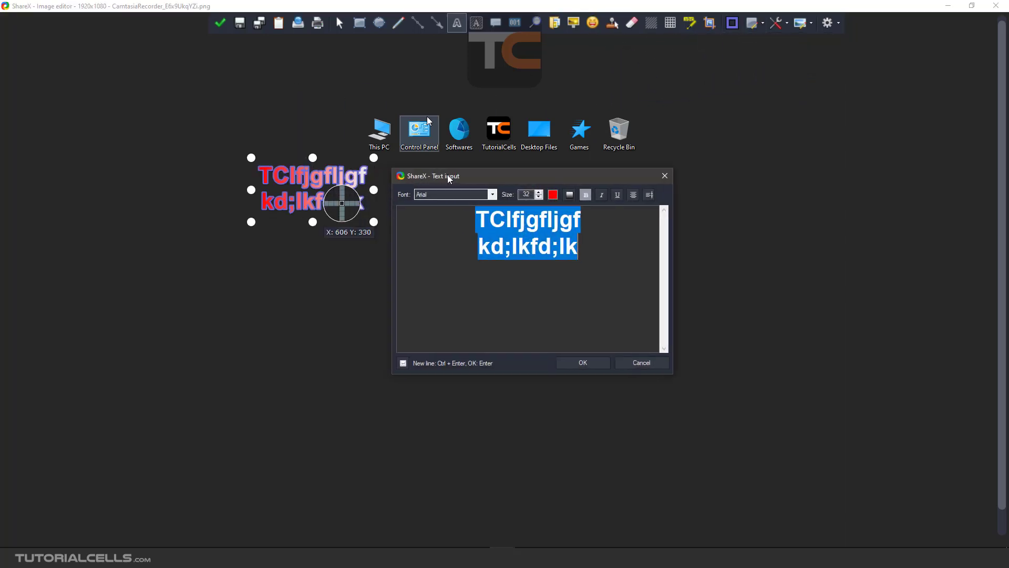
pyautogui.click(569, 194)
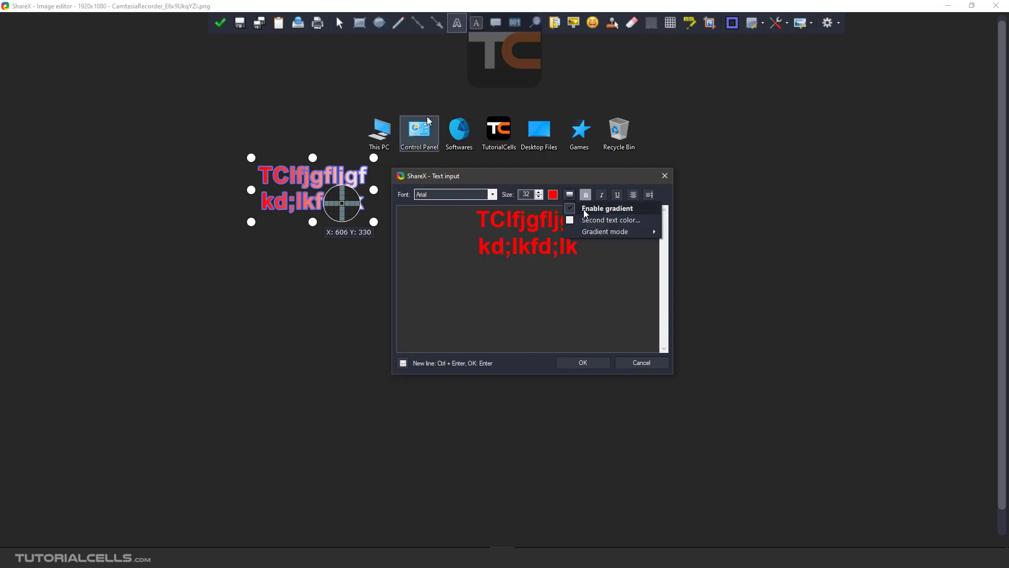
pyautogui.click(585, 210)
pyautogui.click(583, 362)
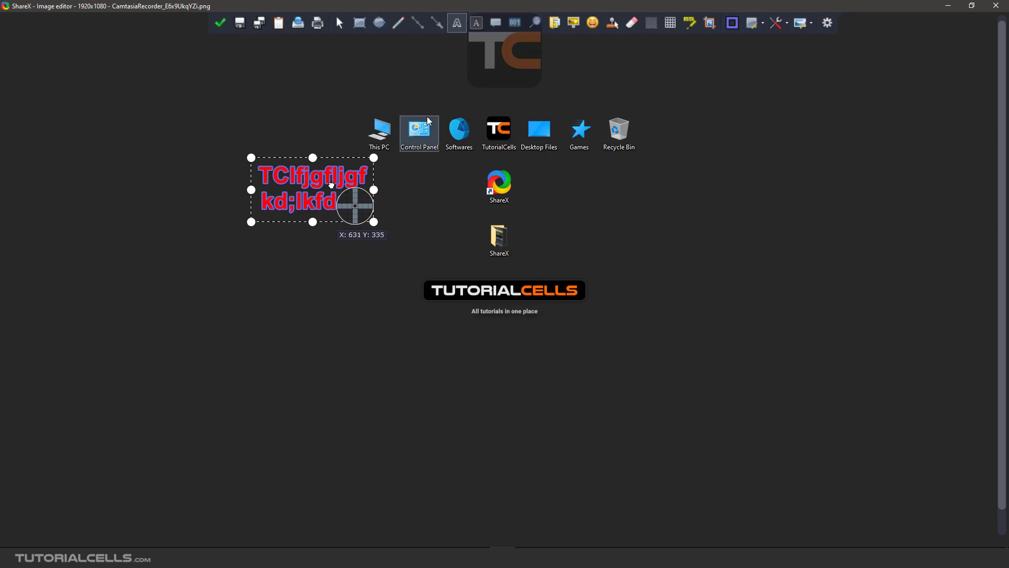
pyautogui.moveTo(332, 185); pyautogui.dragTo(321, 205)
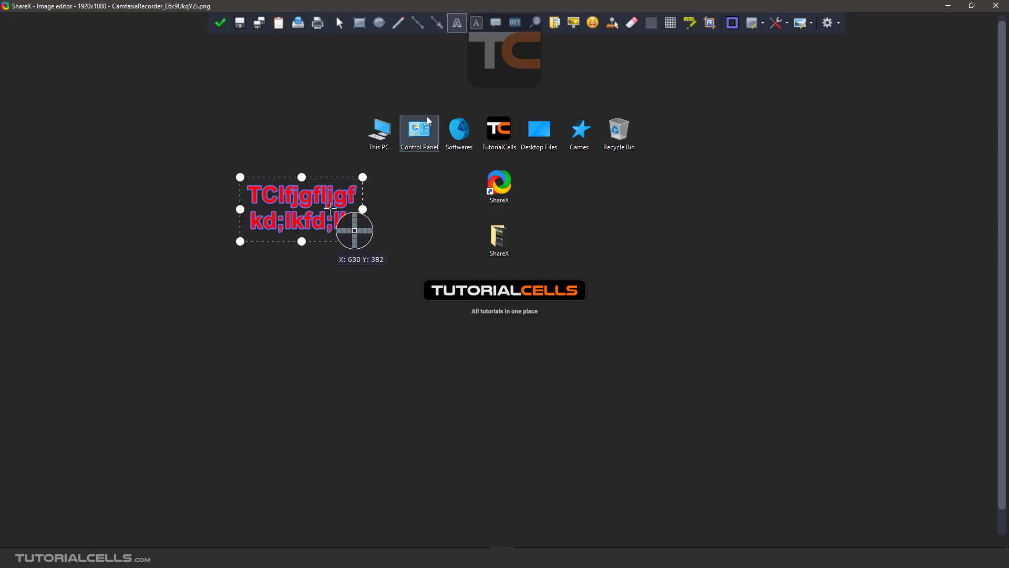
# - Turn the text gradient back on with green as the second colour
pyautogui.doubleClick(323, 195)
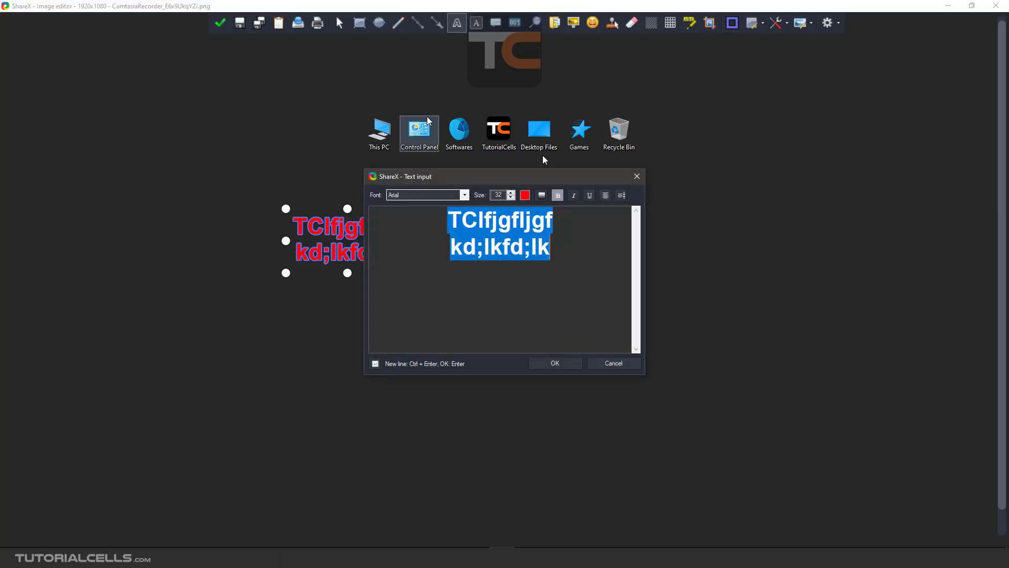
pyautogui.moveTo(535, 176); pyautogui.dragTo(586, 169)
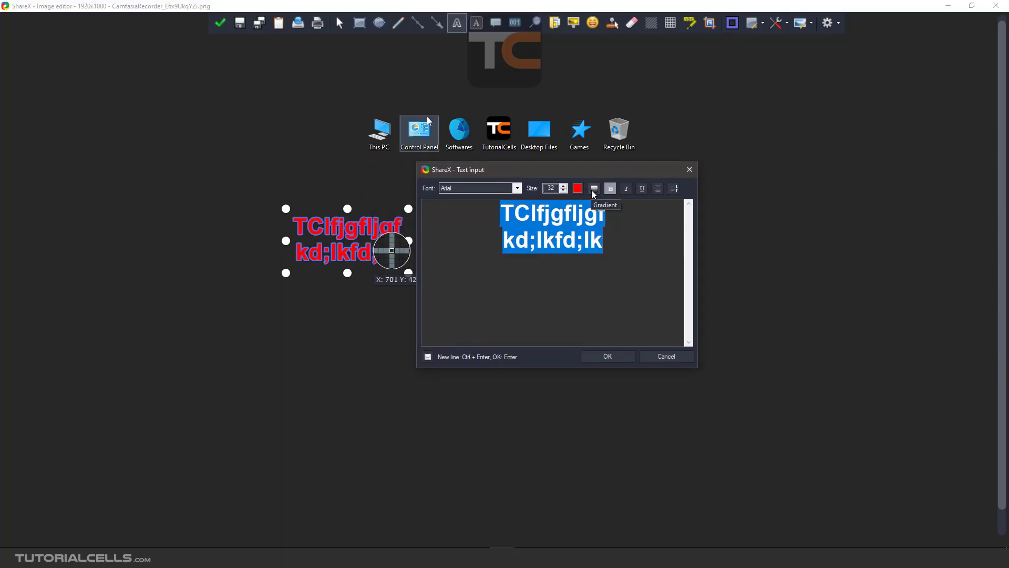
pyautogui.click(592, 191)
pyautogui.click(609, 202)
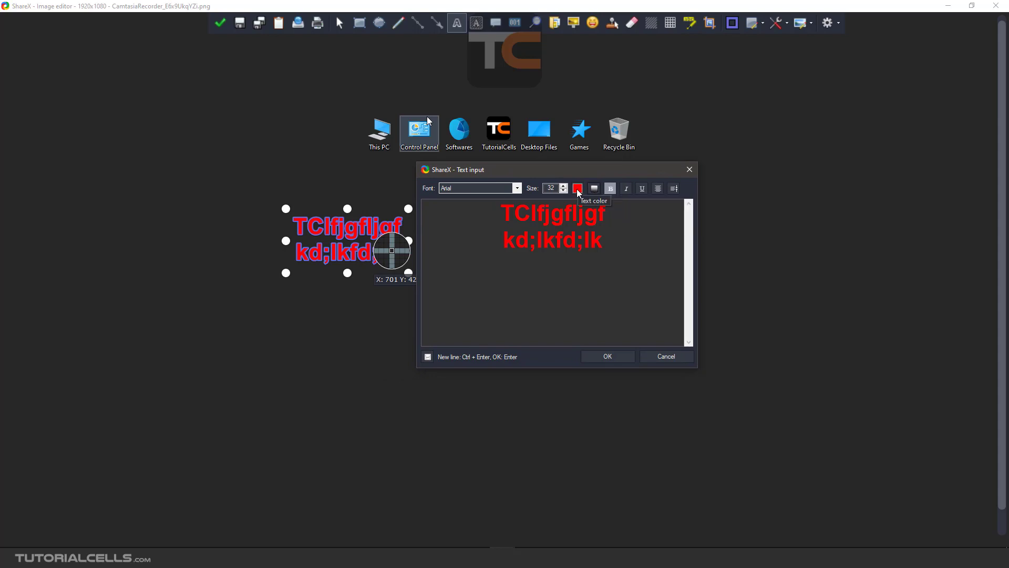
pyautogui.click(594, 188)
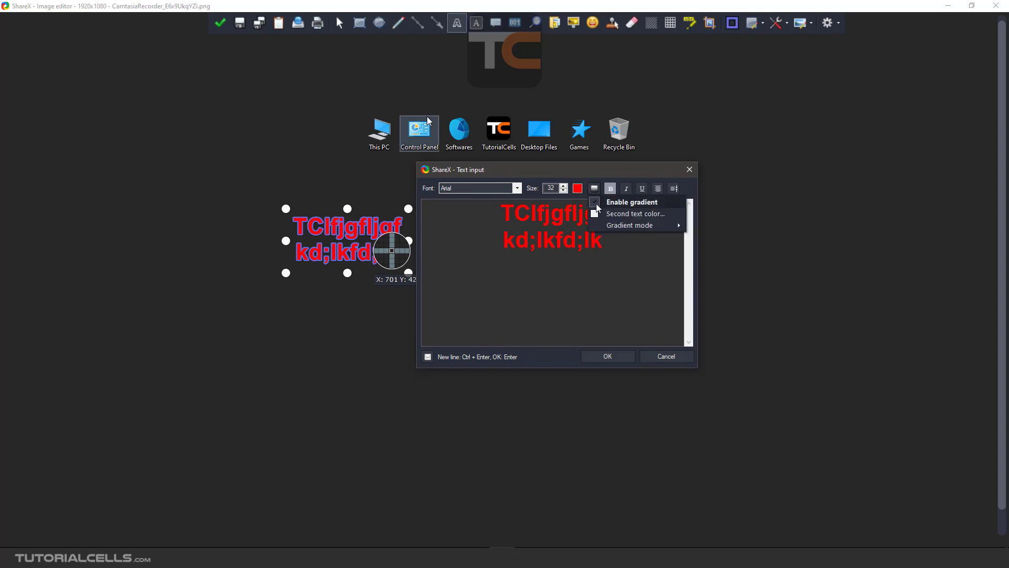
pyautogui.click(630, 214)
pyautogui.moveTo(470, 263); pyautogui.dragTo(468, 263)
pyautogui.click(613, 356)
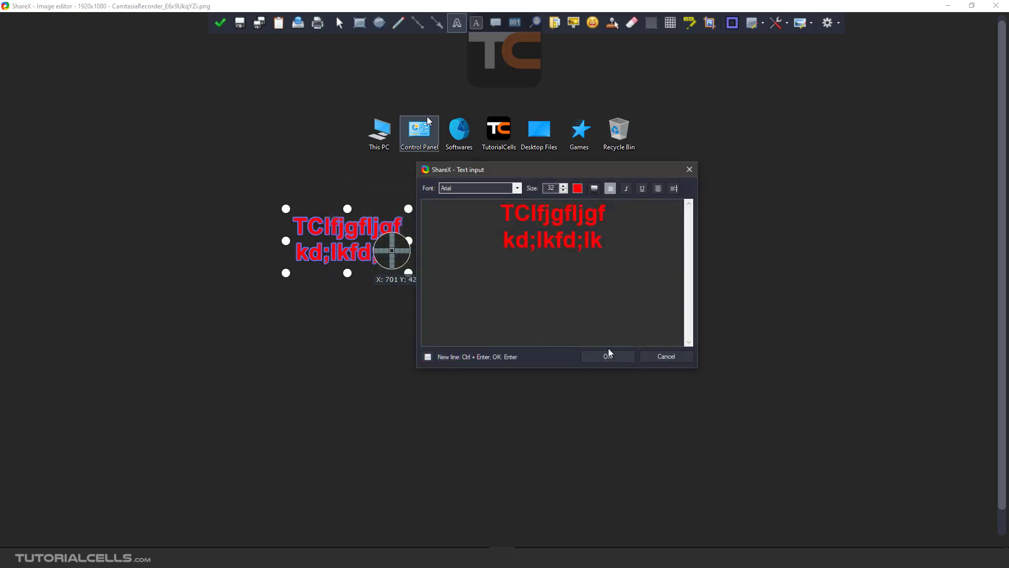
pyautogui.click(618, 357)
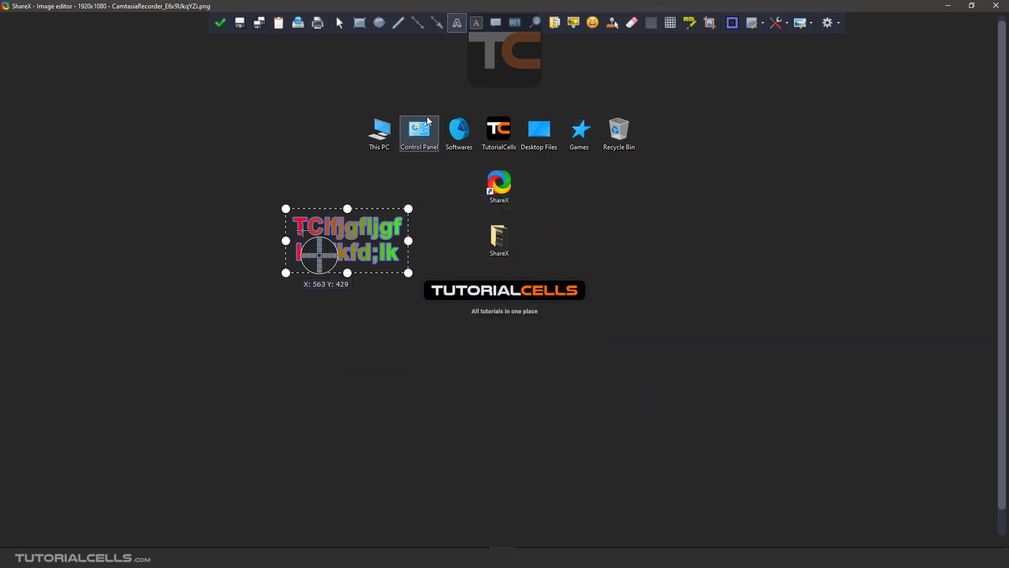